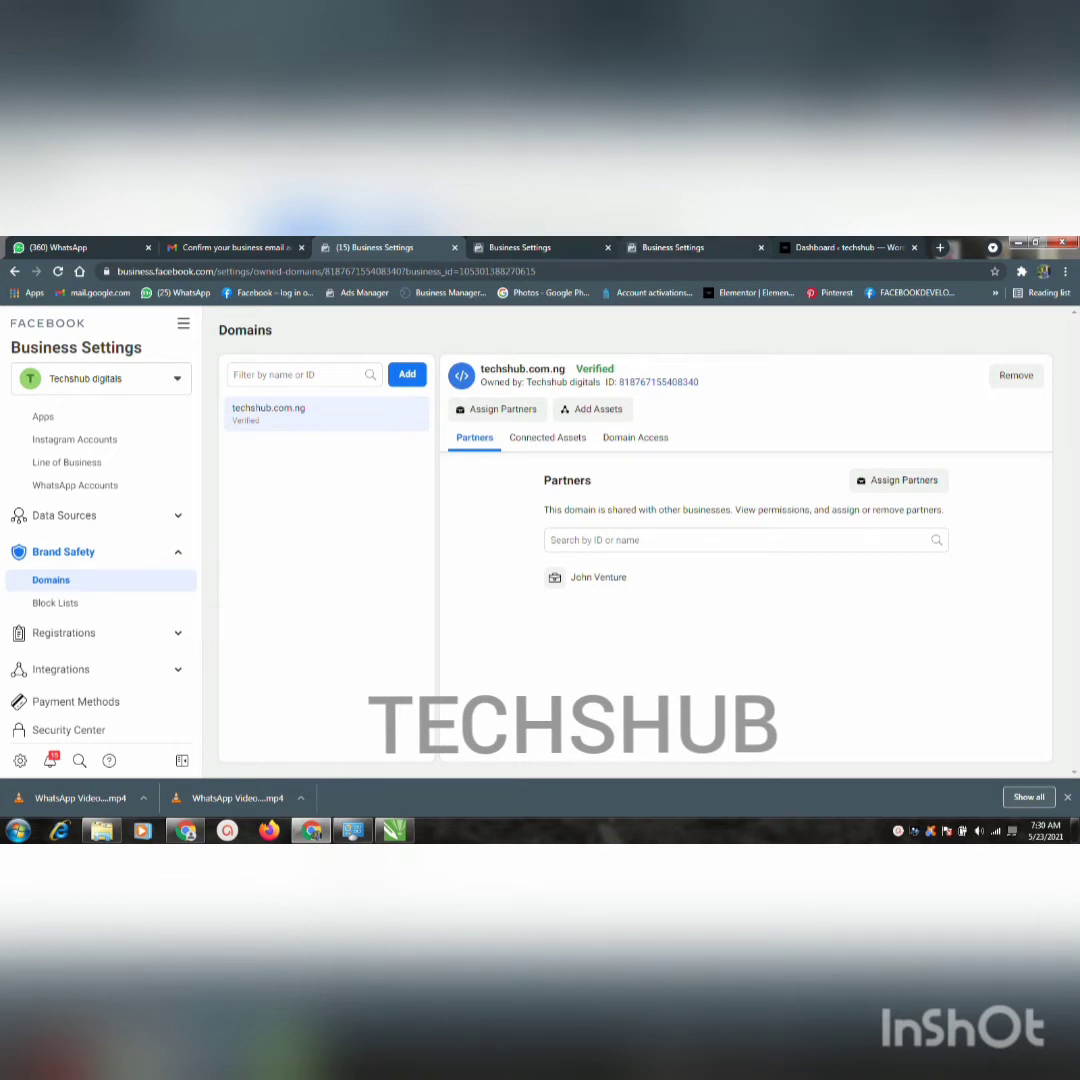
# Dismiss the pixel setup dialog in the John Venture business and open its Domains settings
pyautogui.click(675, 247)
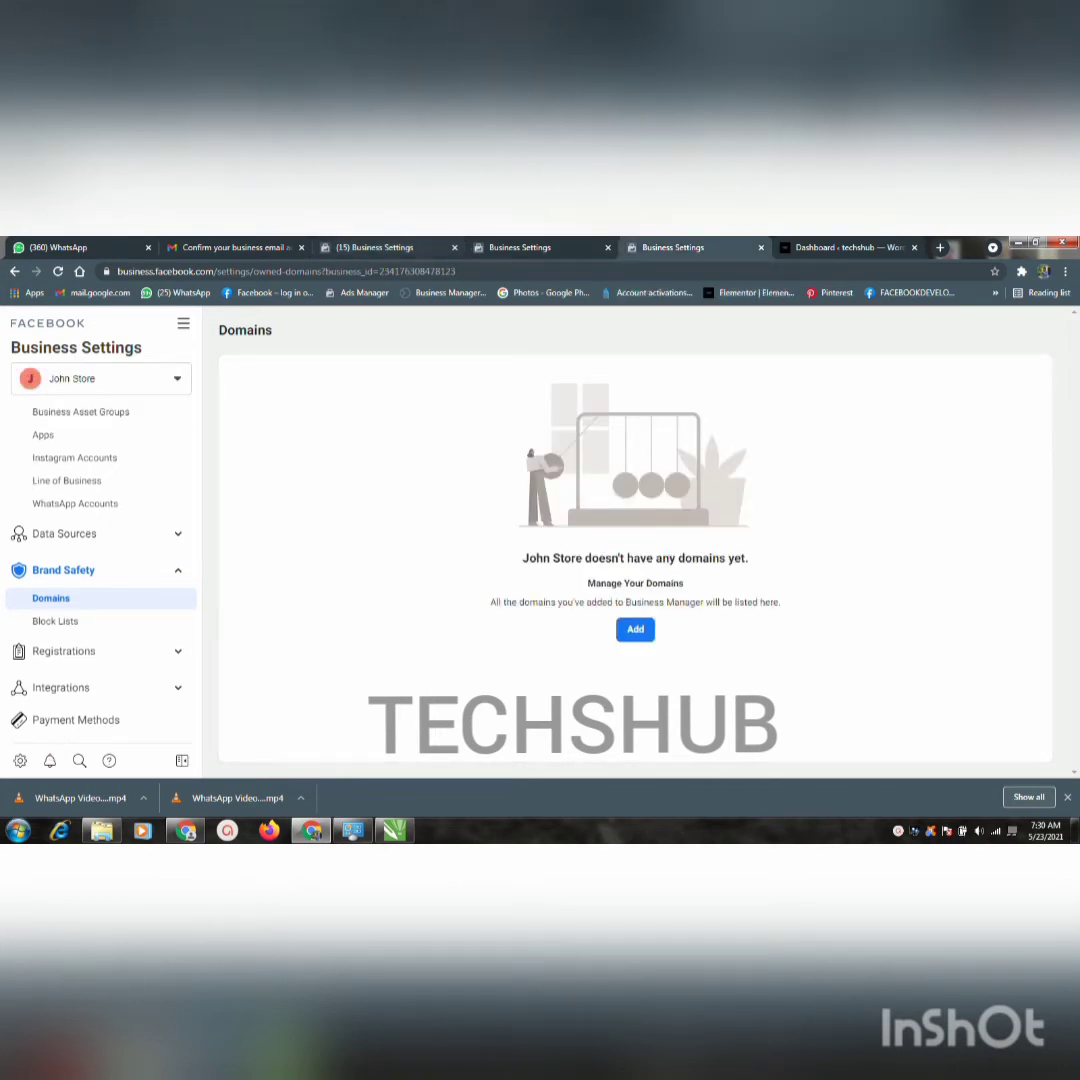
pyautogui.click(385, 247)
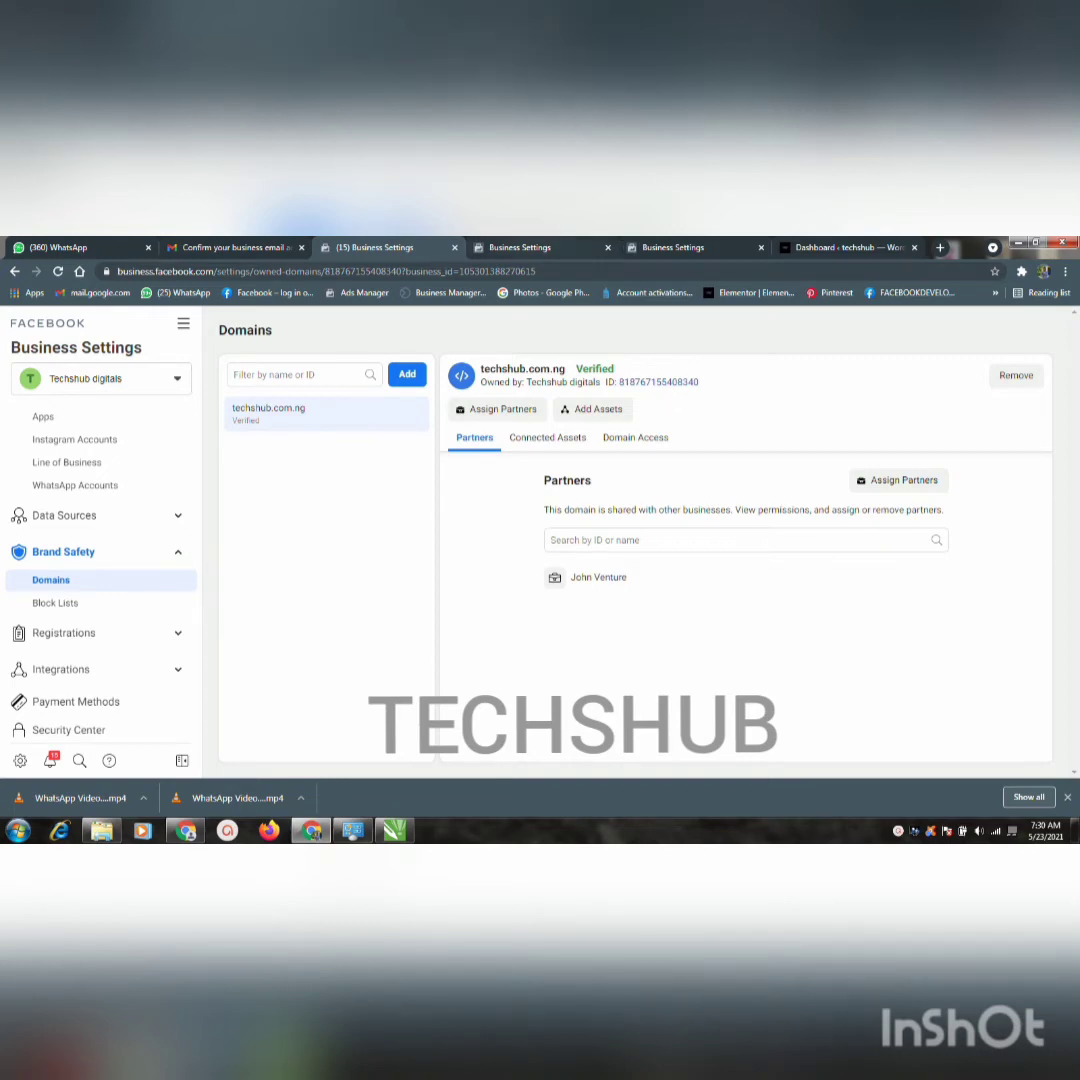
pyautogui.hotkey('ctrl', 'Tab')
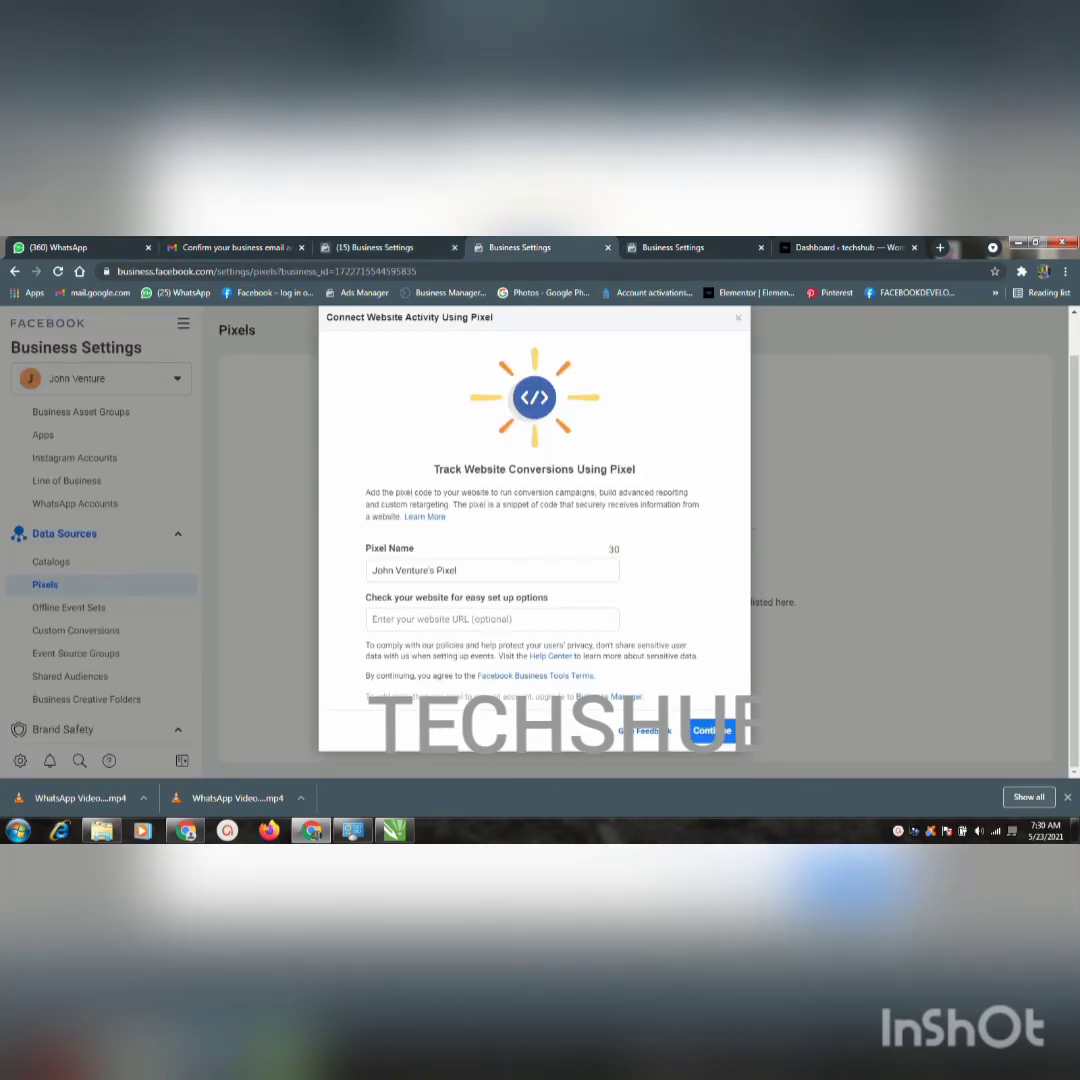
pyautogui.press('Escape')
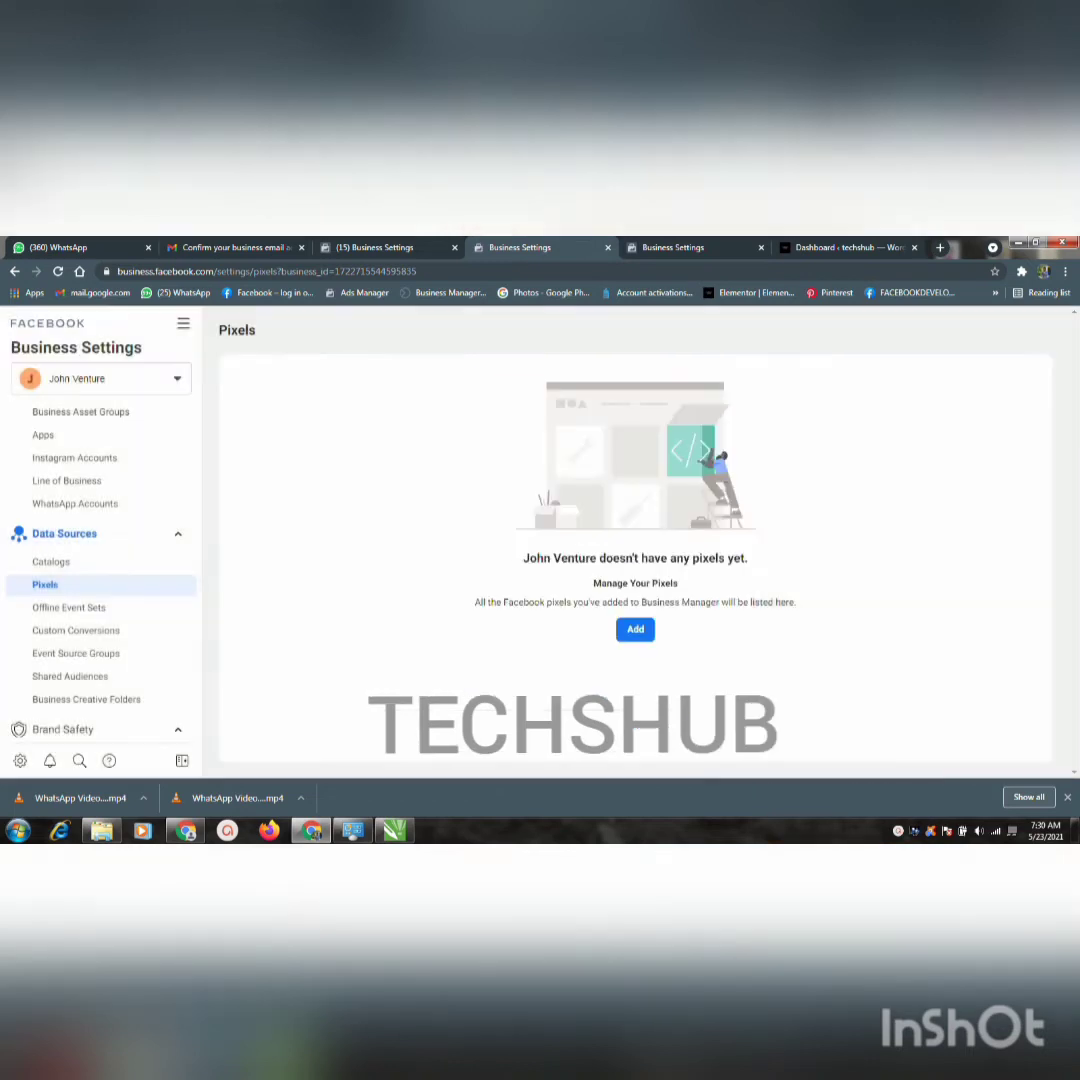
pyautogui.scroll(-1, 100, 540)
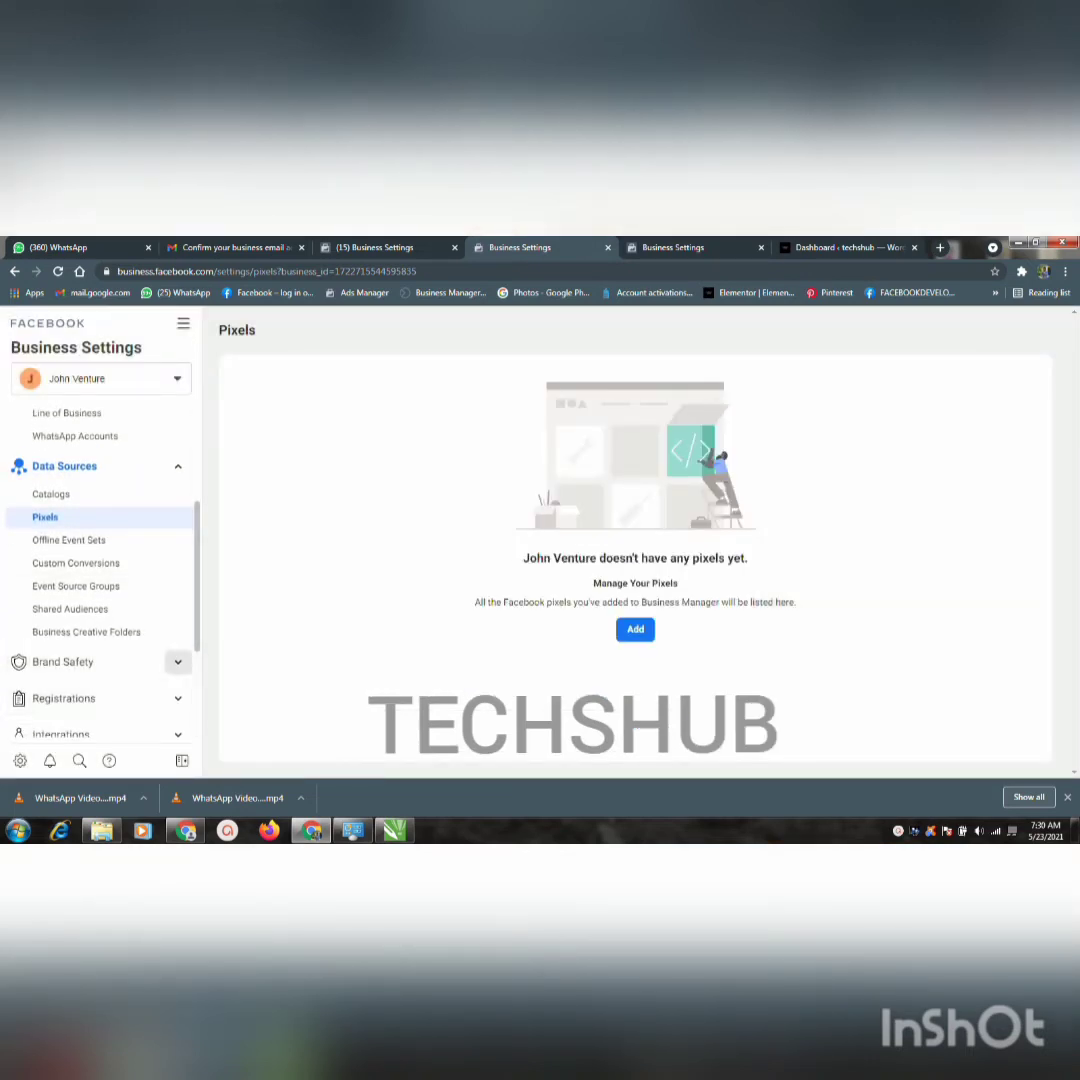
pyautogui.click(178, 662)
pyautogui.click(51, 690)
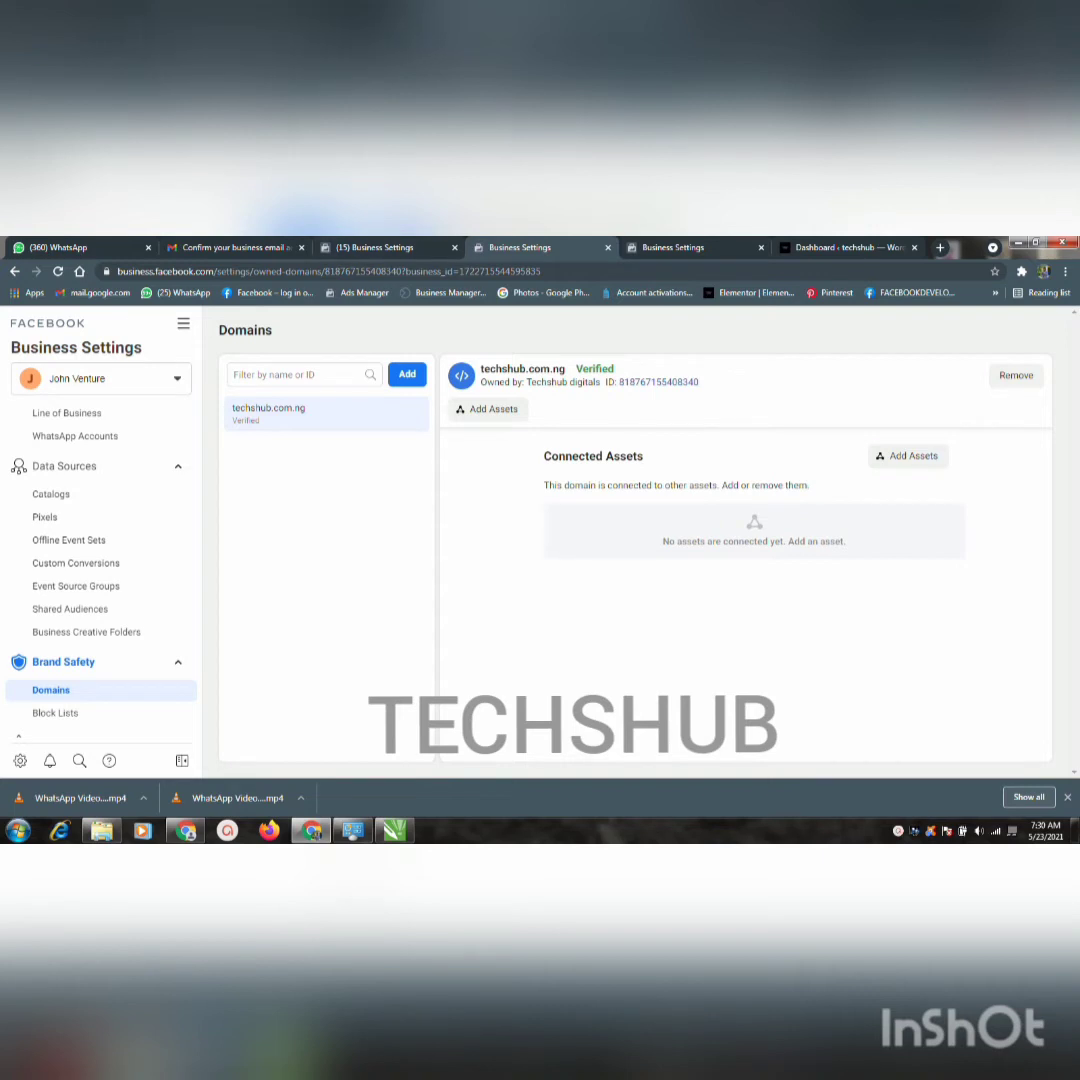
# Compare the Domains pages of the Techshub digitals, John Venture and John Store businesses
pyautogui.click(385, 247)
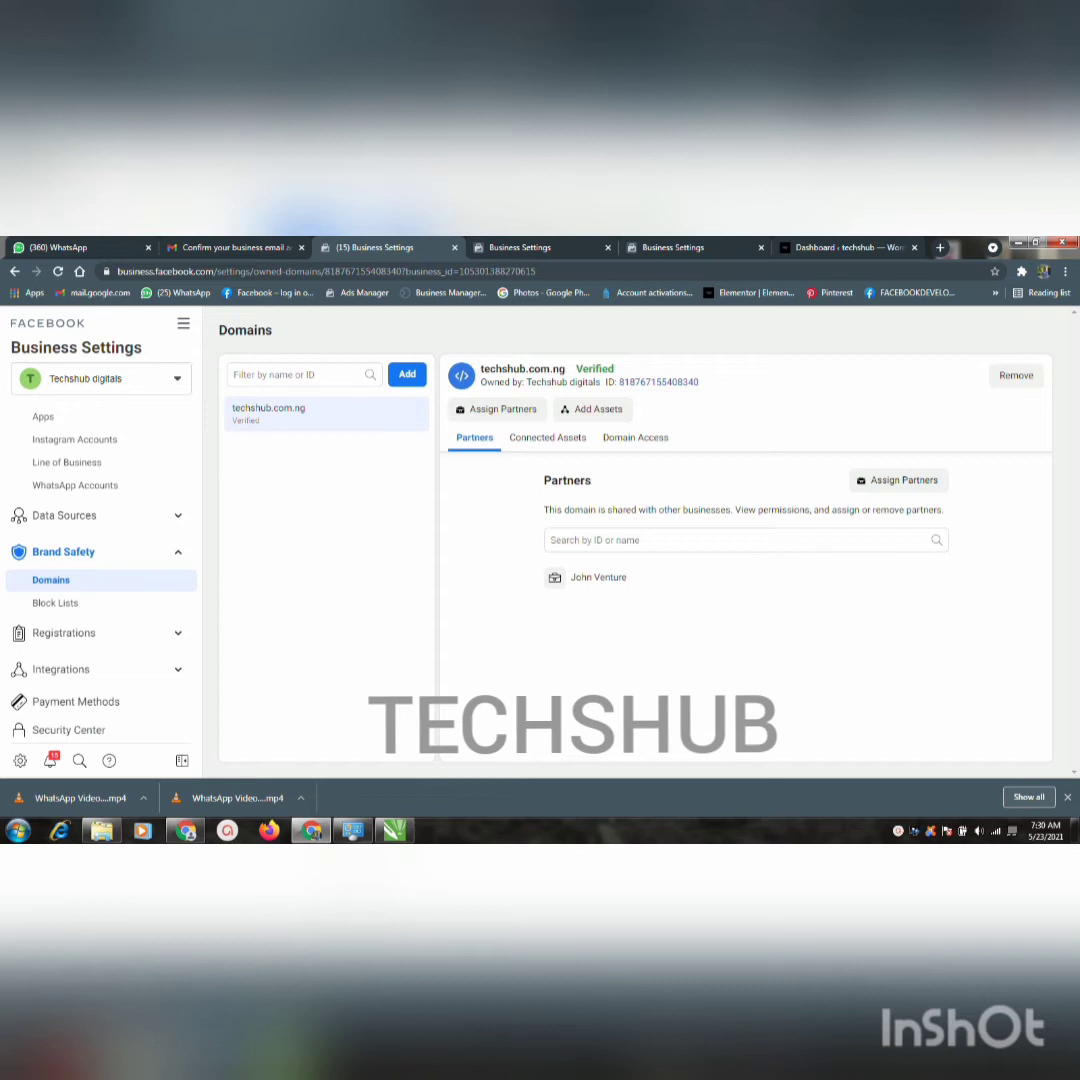
pyautogui.hotkey('ctrl', 'Tab')
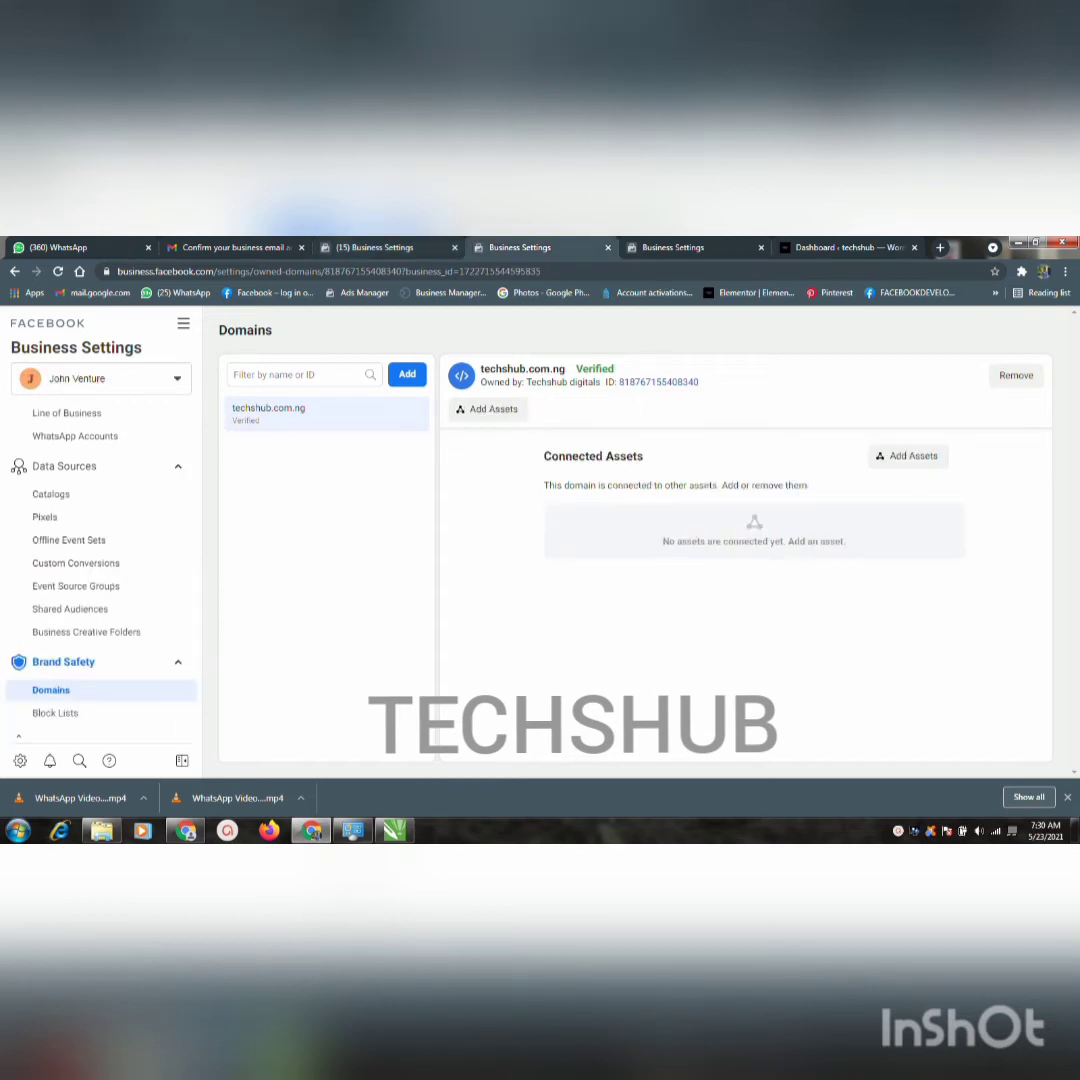
pyautogui.hotkey('ctrl', 'shift', 'Tab')
pyautogui.hotkey('ctrl', 'Tab')
pyautogui.hotkey('ctrl', 'shift', 'Tab')
pyautogui.hotkey('ctrl', 'Tab')
pyautogui.hotkey('ctrl', 'Tab')
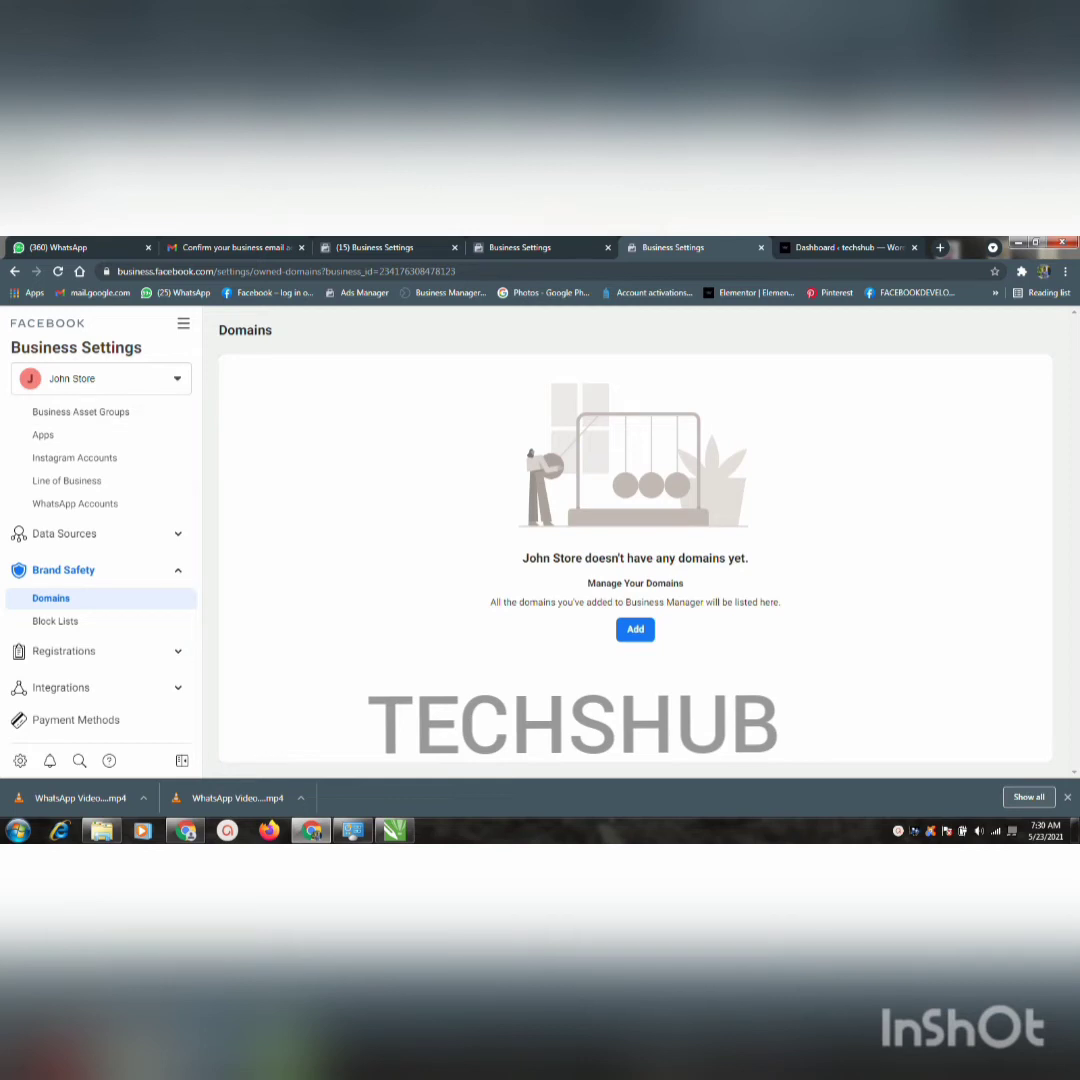
pyautogui.hotkey('ctrl', 'shift', 'Tab')
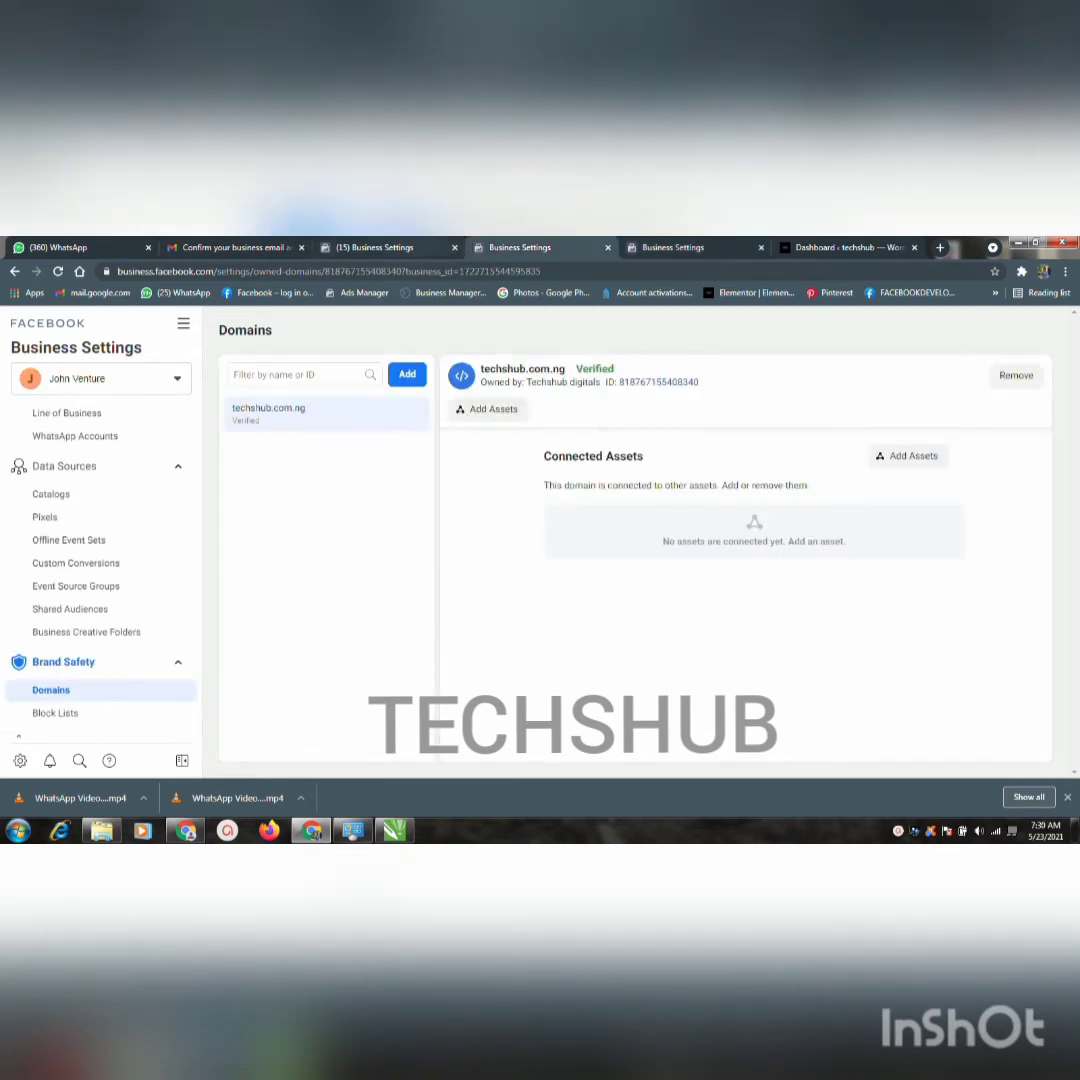
pyautogui.hotkey('ctrl', 'shift', 'Tab')
pyautogui.hotkey('ctrl', 'Tab')
pyautogui.hotkey('ctrl', 'Tab')
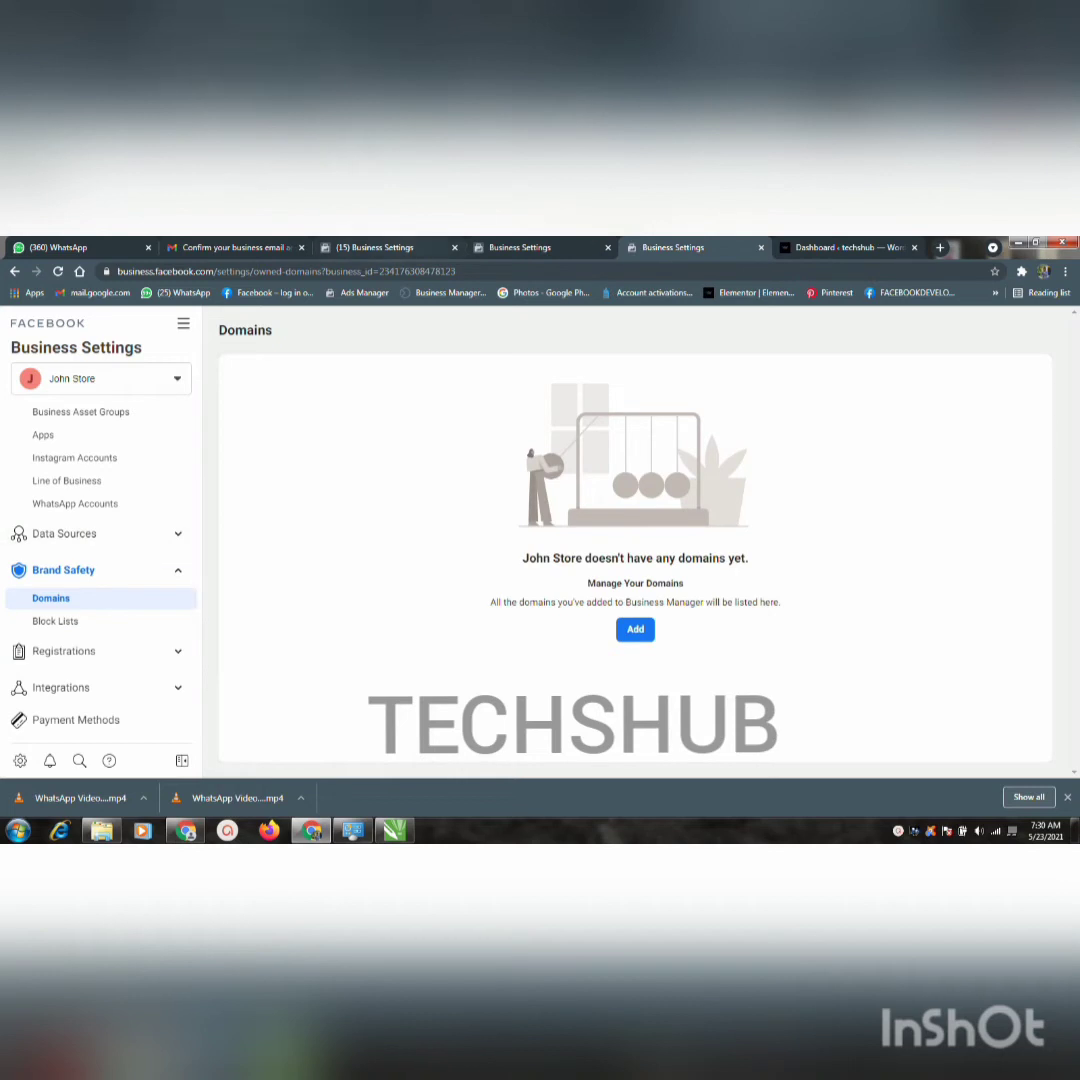
pyautogui.hotkey('ctrl', 'shift', 'Tab')
pyautogui.hotkey('ctrl', 'shift', 'Tab')
pyautogui.hotkey('ctrl', 'Tab')
pyautogui.hotkey('ctrl', 'Tab')
pyautogui.click(370, 247)
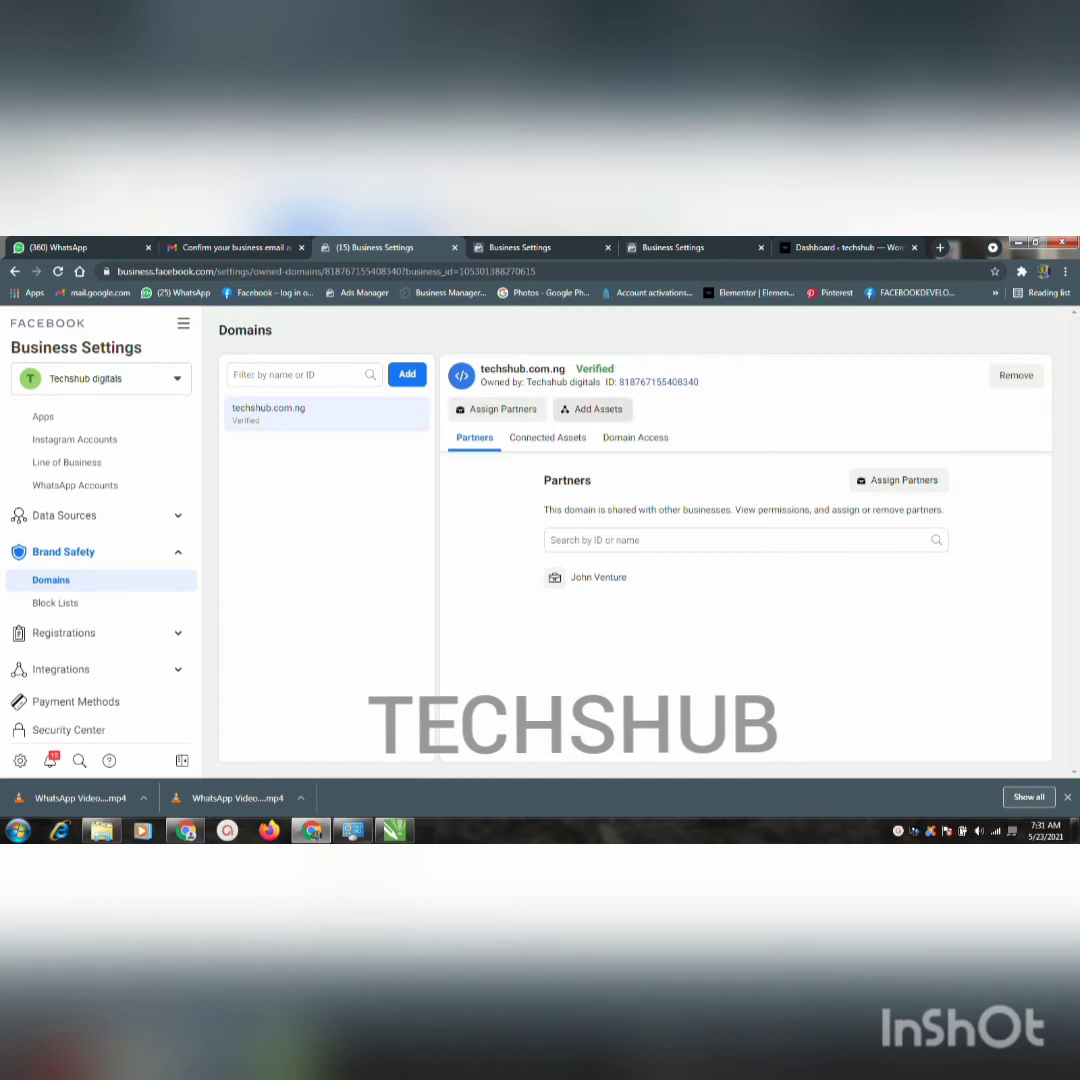
pyautogui.click(541, 247)
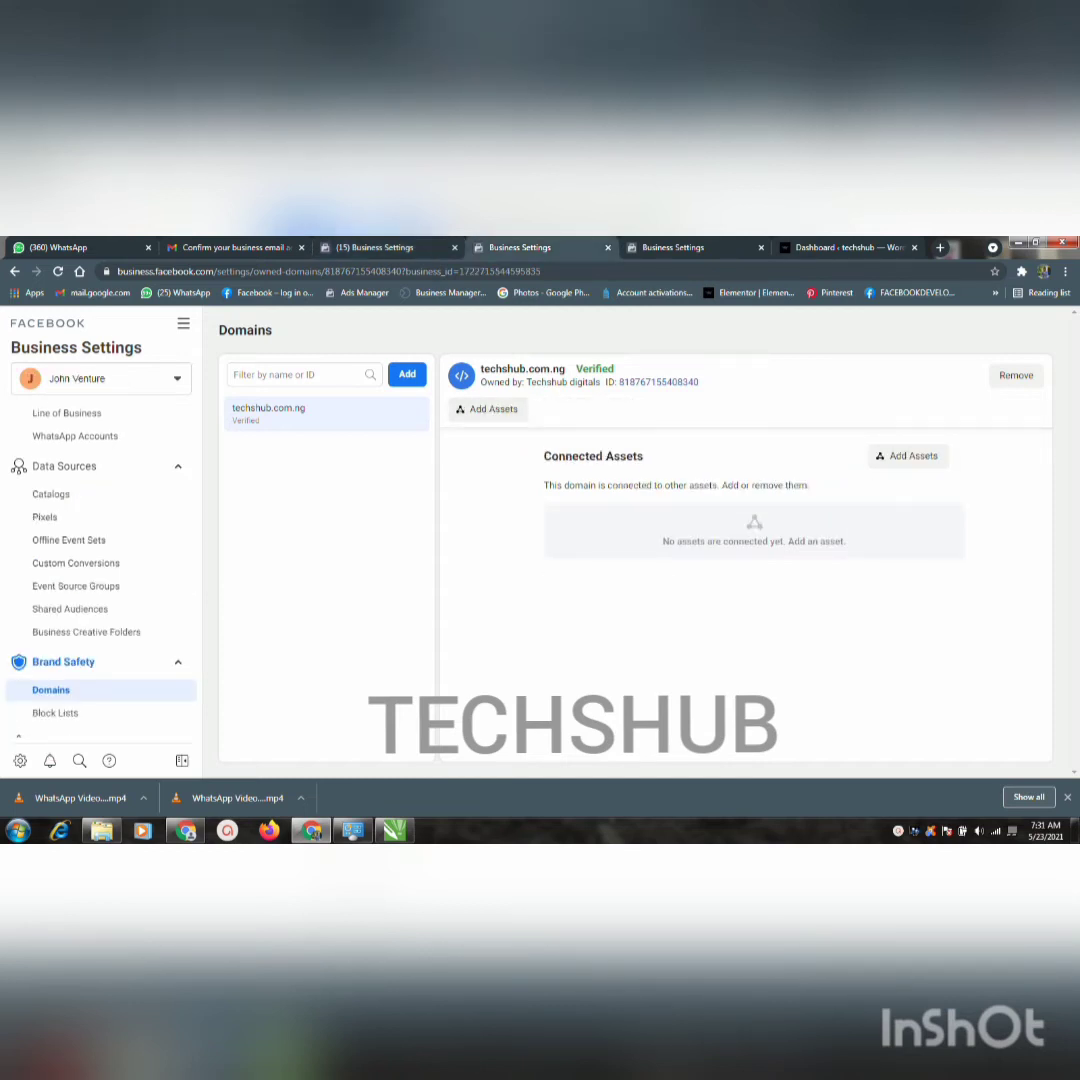
# Start assigning a partner to techshub.com.ng in Techshub digitals and copy John Store's business ID from its page address
pyautogui.hotkey('ctrl', 'shift', 'Tab')
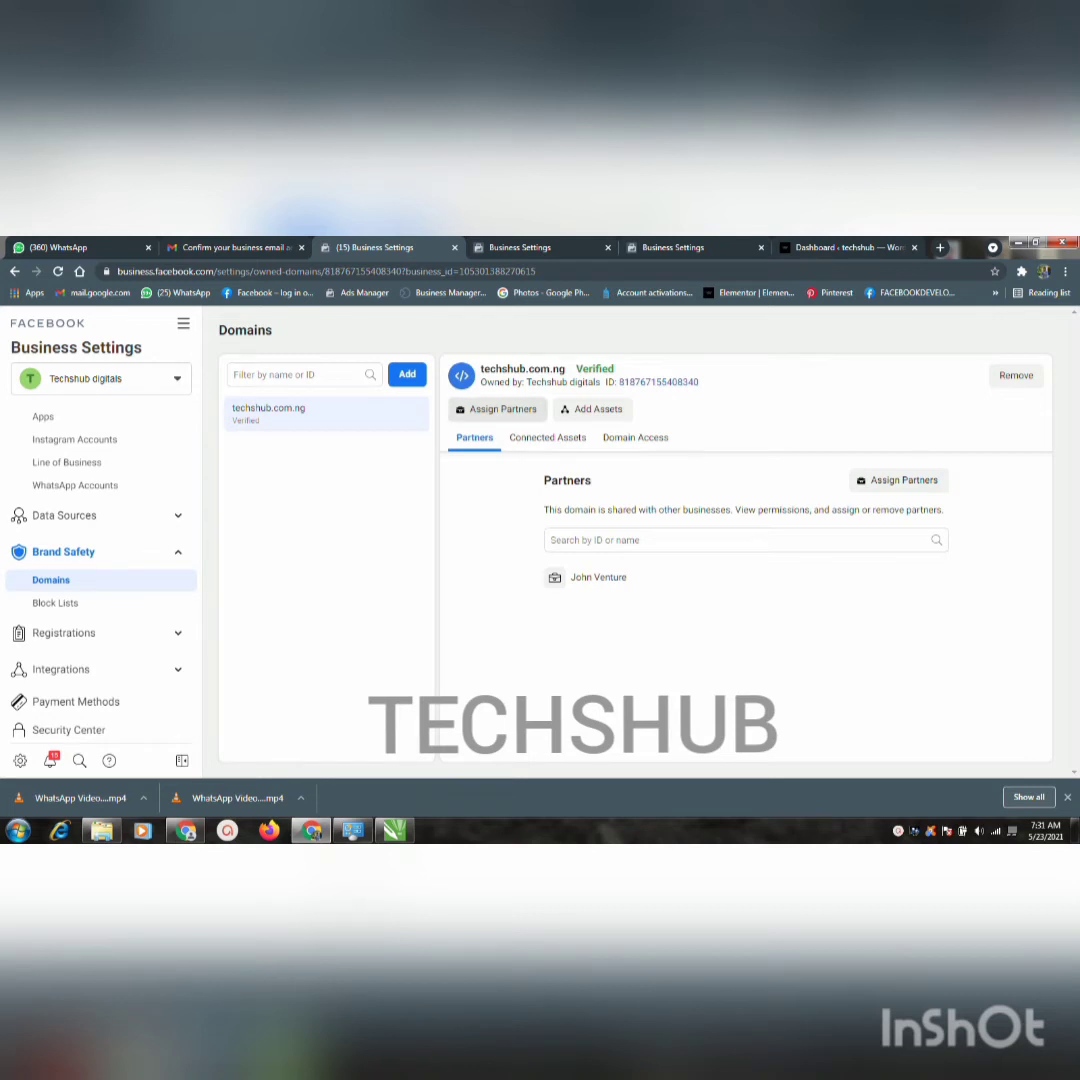
pyautogui.click(497, 409)
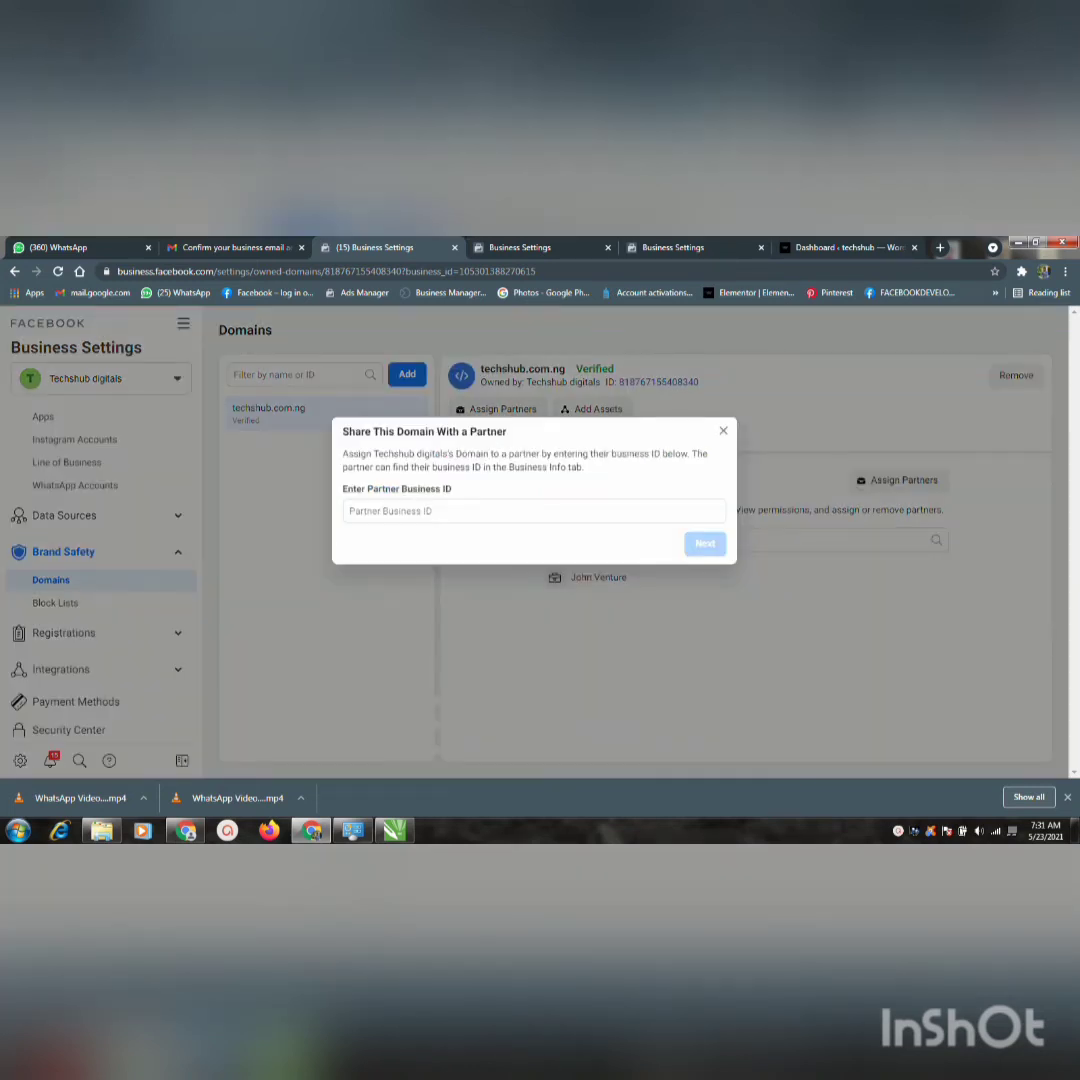
pyautogui.click(349, 511)
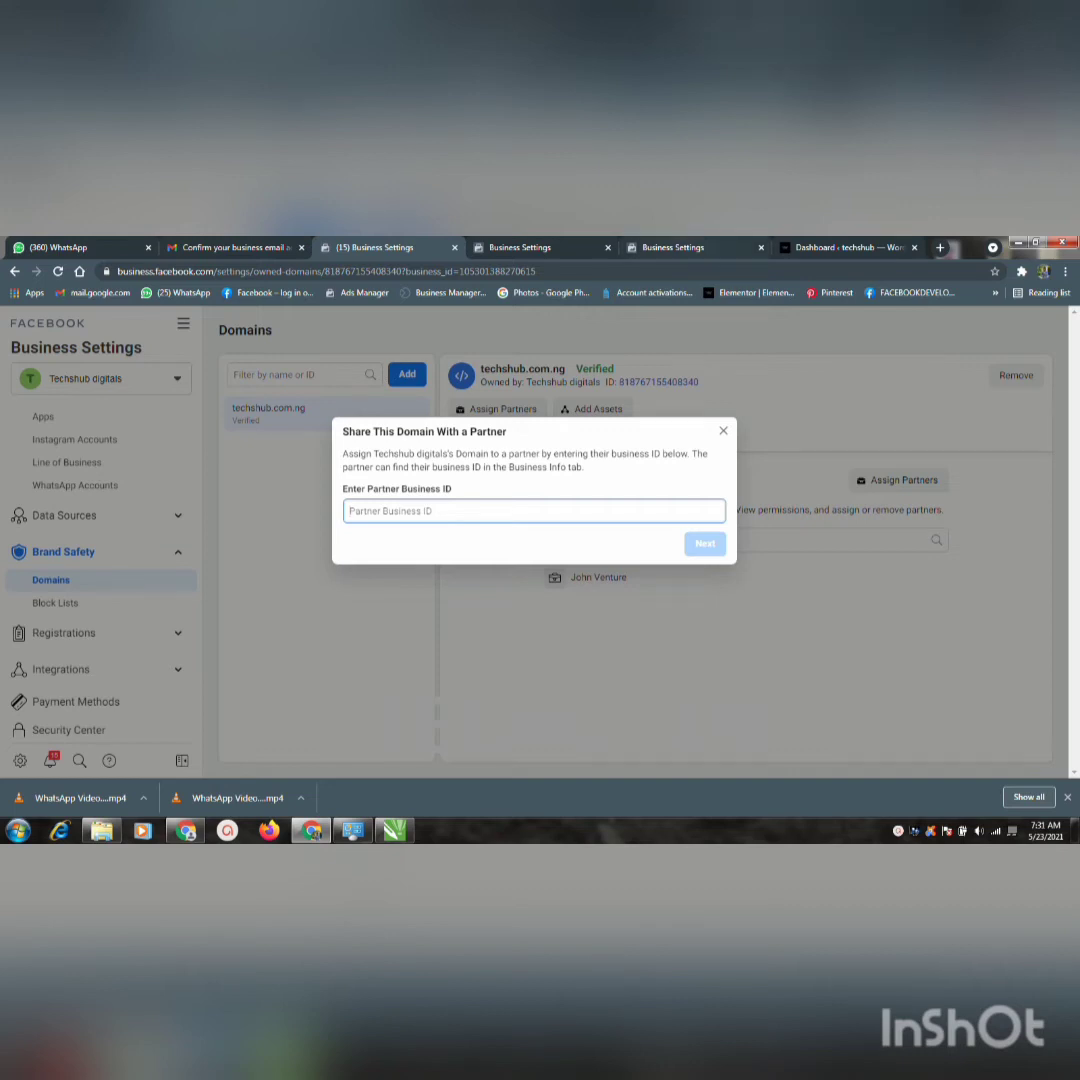
pyautogui.click(510, 247)
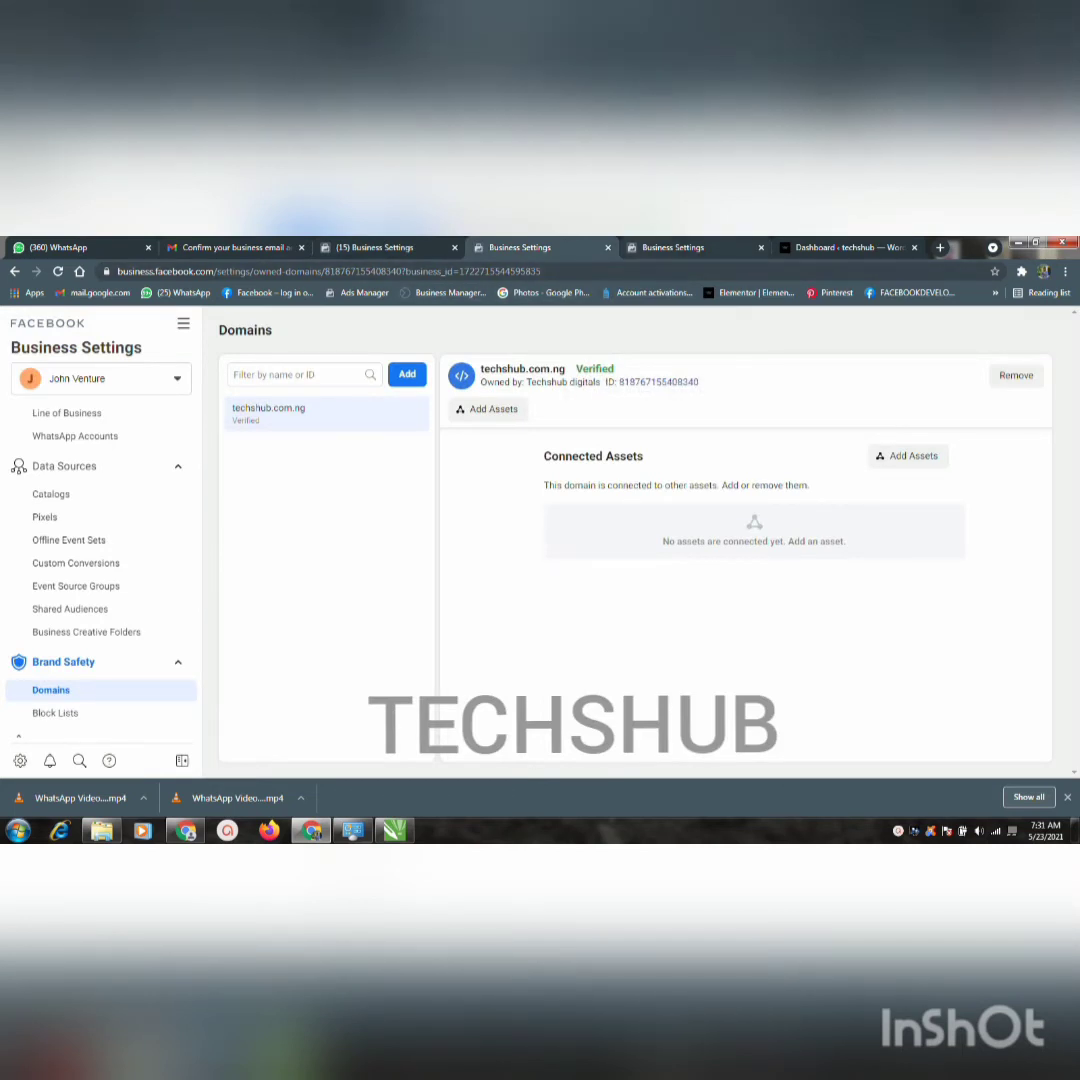
pyautogui.click(673, 247)
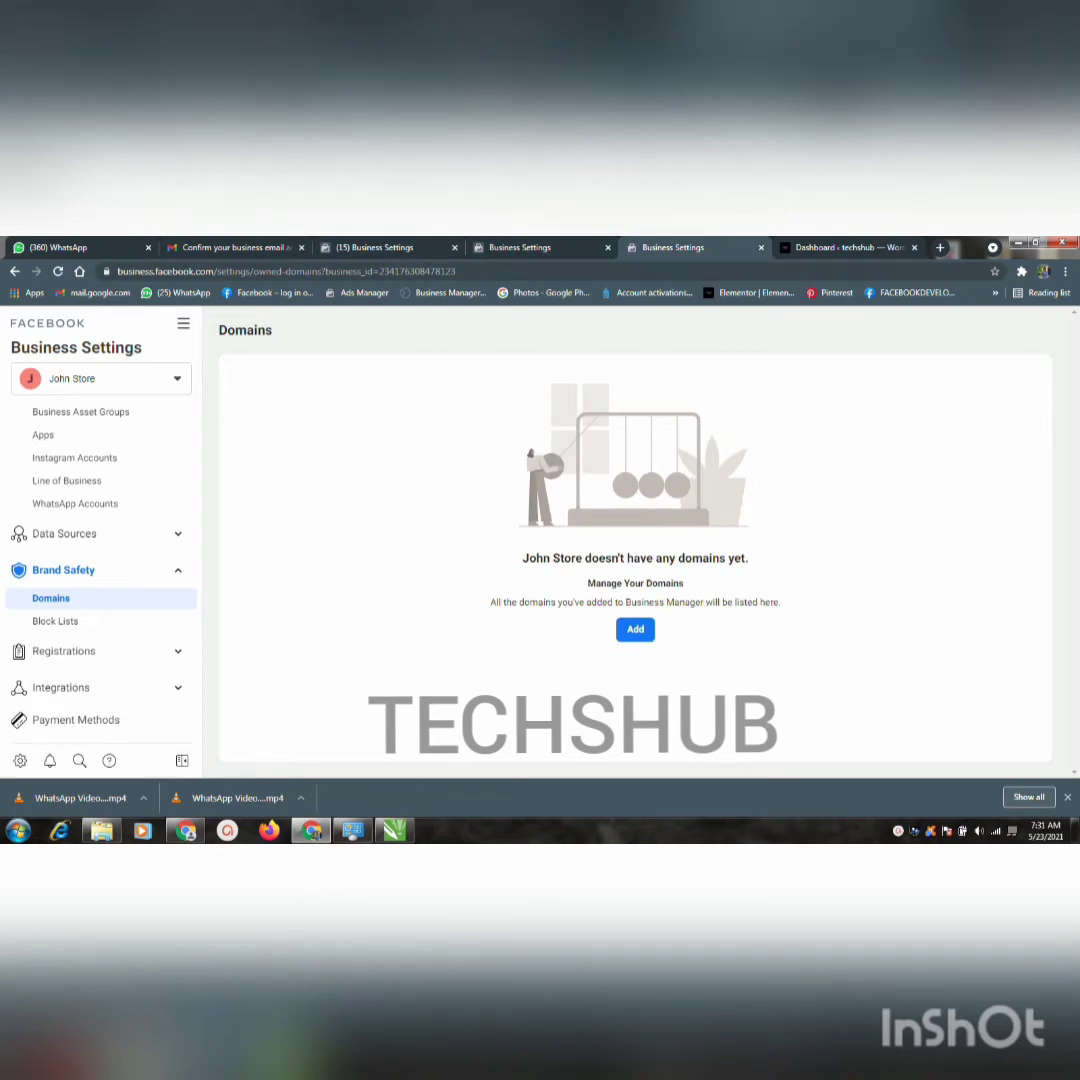
pyautogui.moveTo(456, 271); pyautogui.dragTo(409, 271)
pyautogui.rightClick(427, 271)
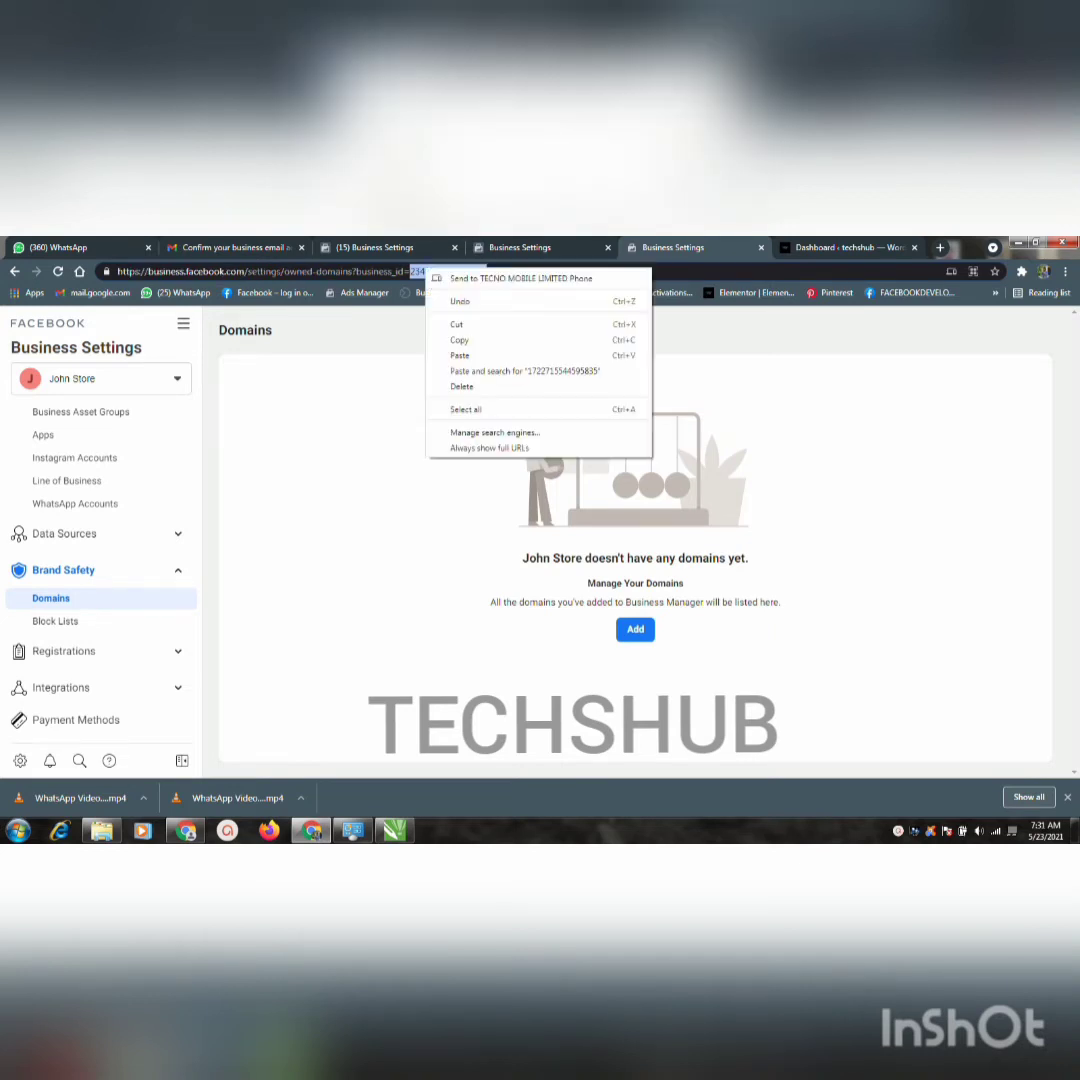
pyautogui.click(460, 340)
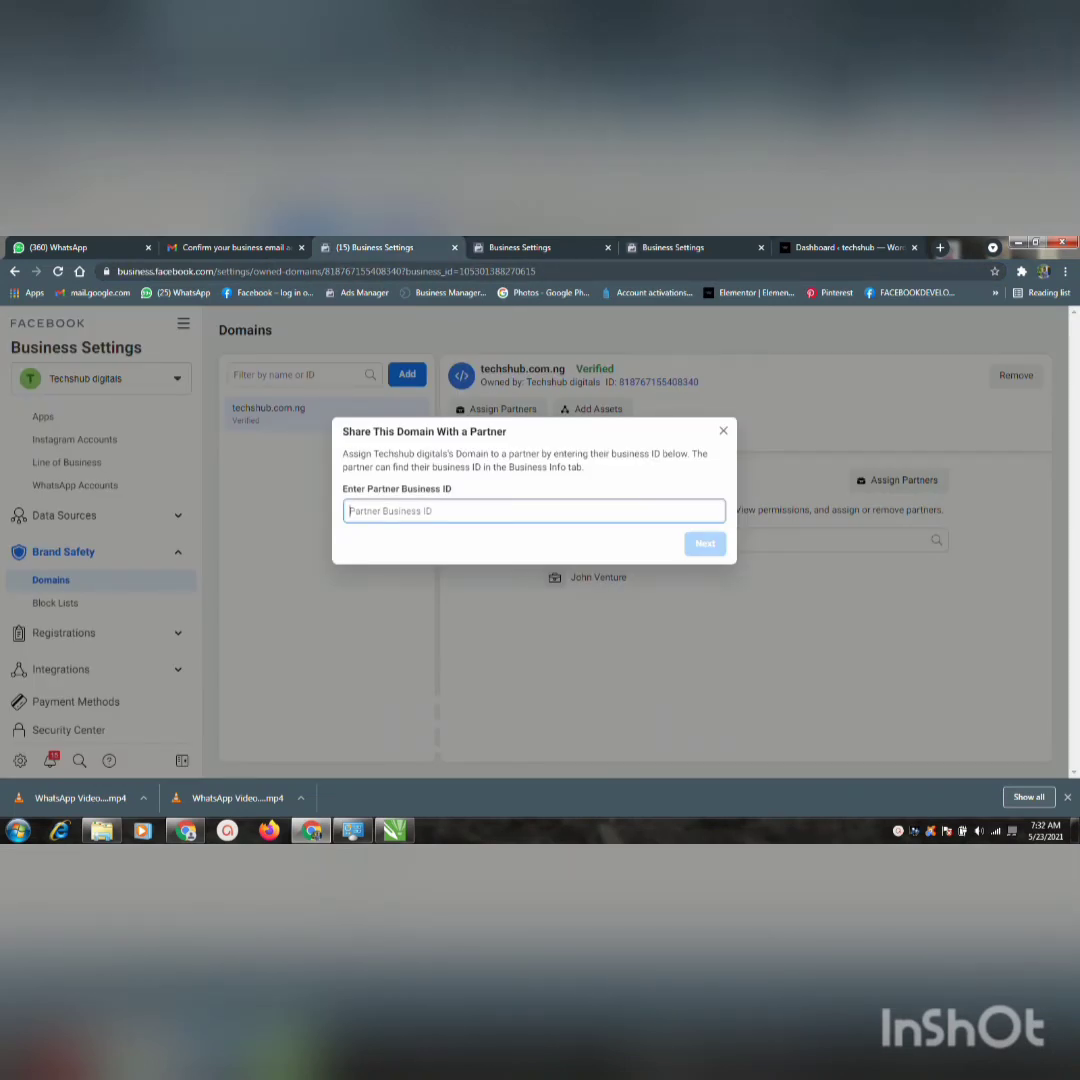
# Share techshub.com.ng with John Store by pasting its business ID as the partner business ID
pyautogui.rightClick(606, 510)
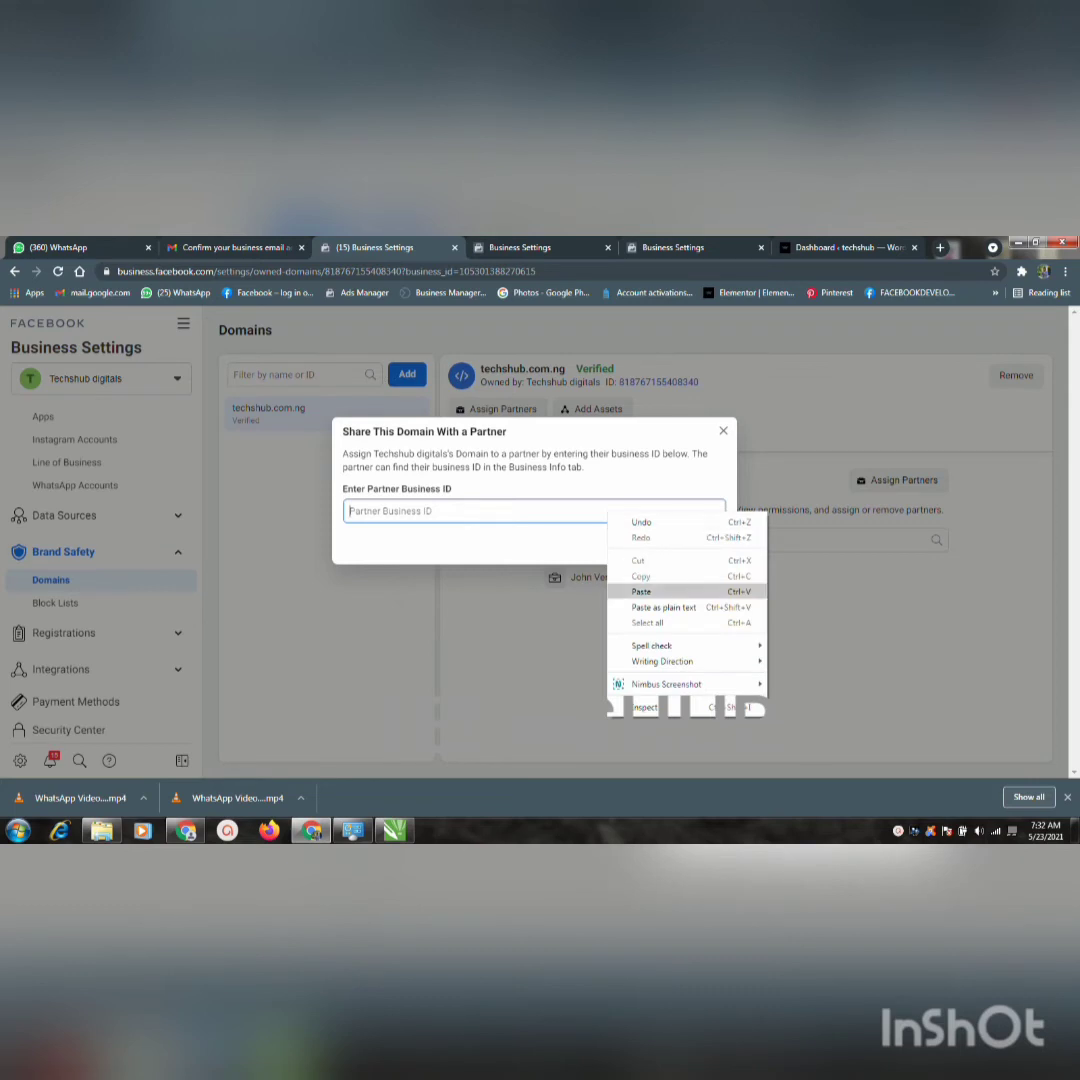
pyautogui.click(641, 590)
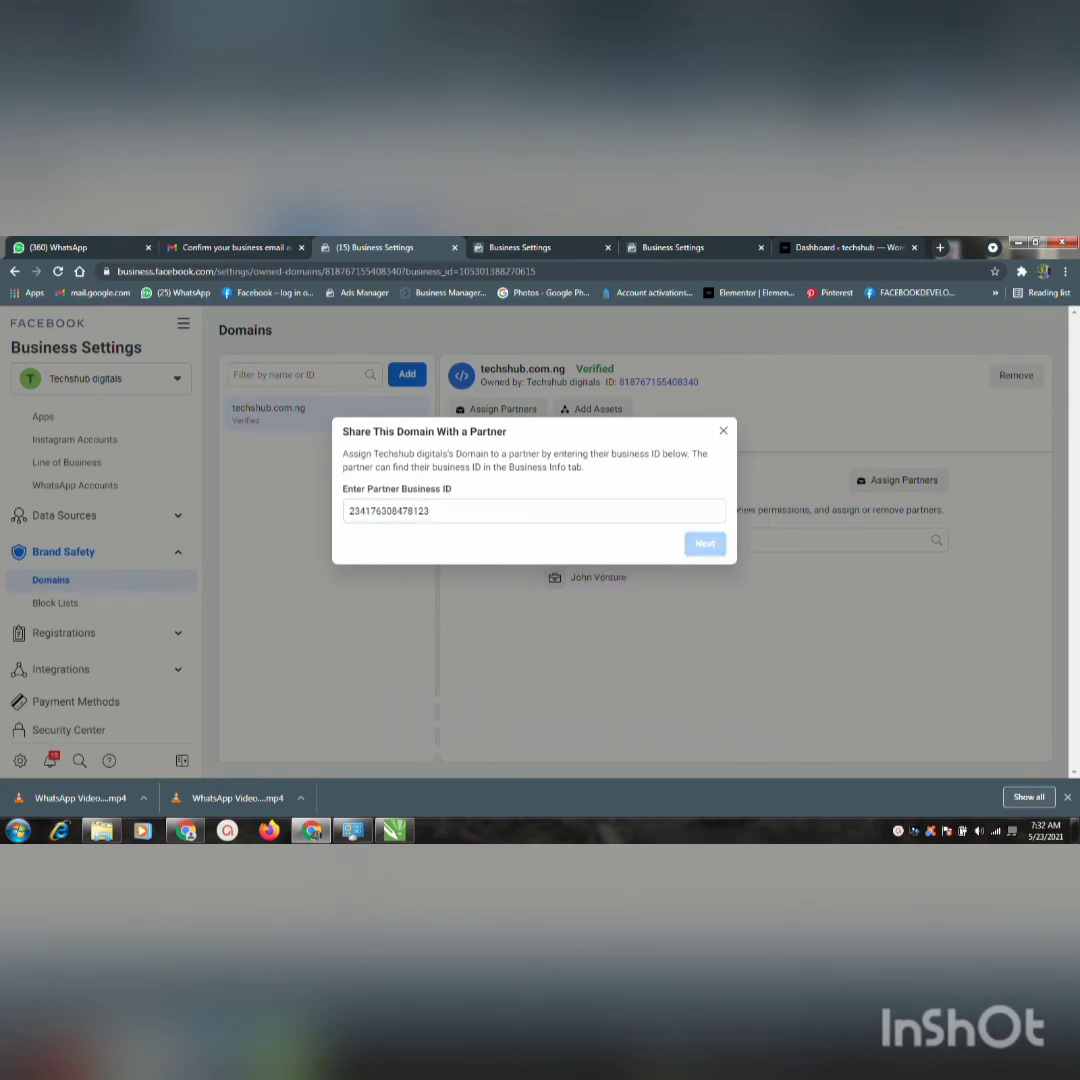
pyautogui.press('Return')
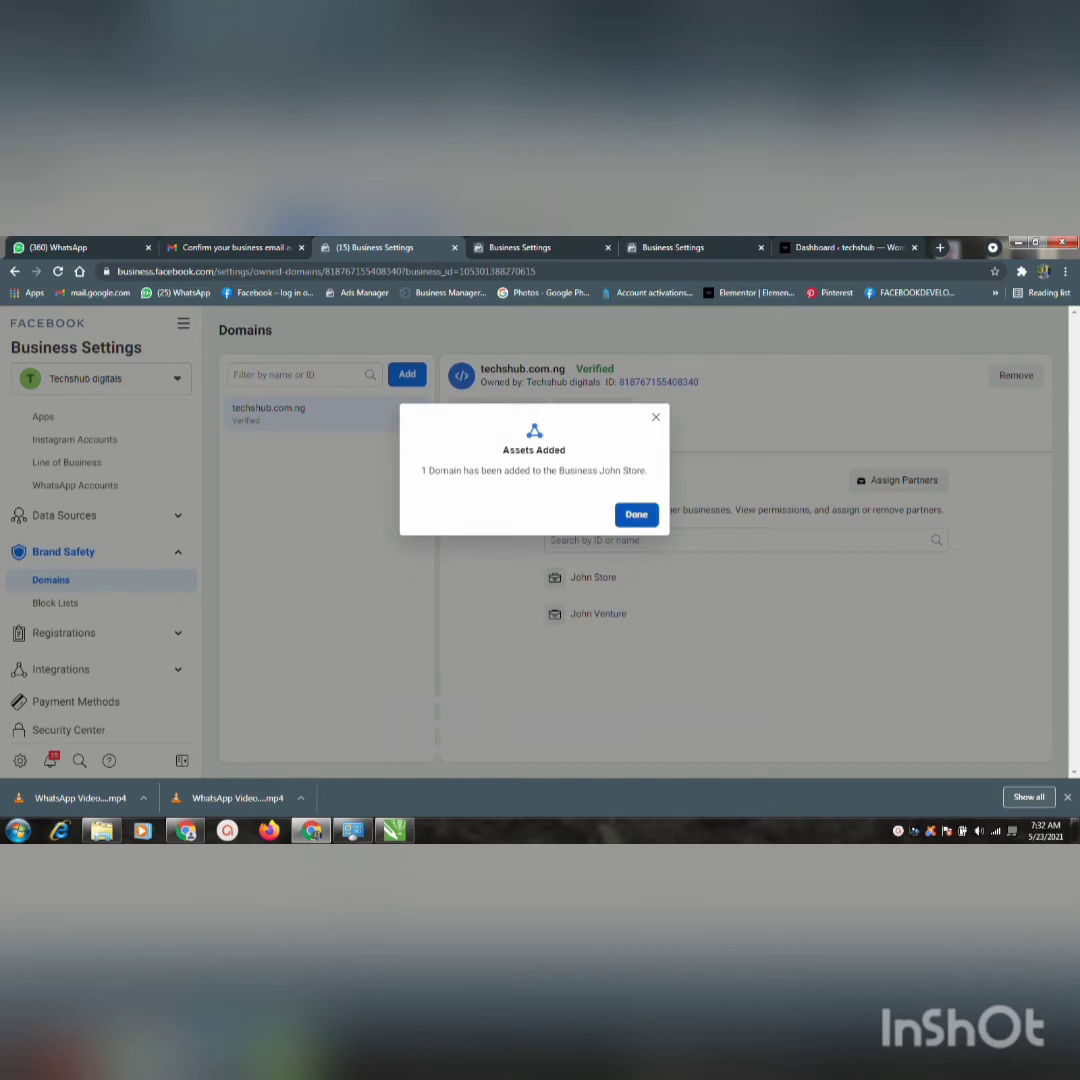
pyautogui.click(636, 514)
# Reload John Store's Domains page to check the shared domain, and review the Techshub digitals and John Venture domain pages
pyautogui.hotkey('ctrl', '5')
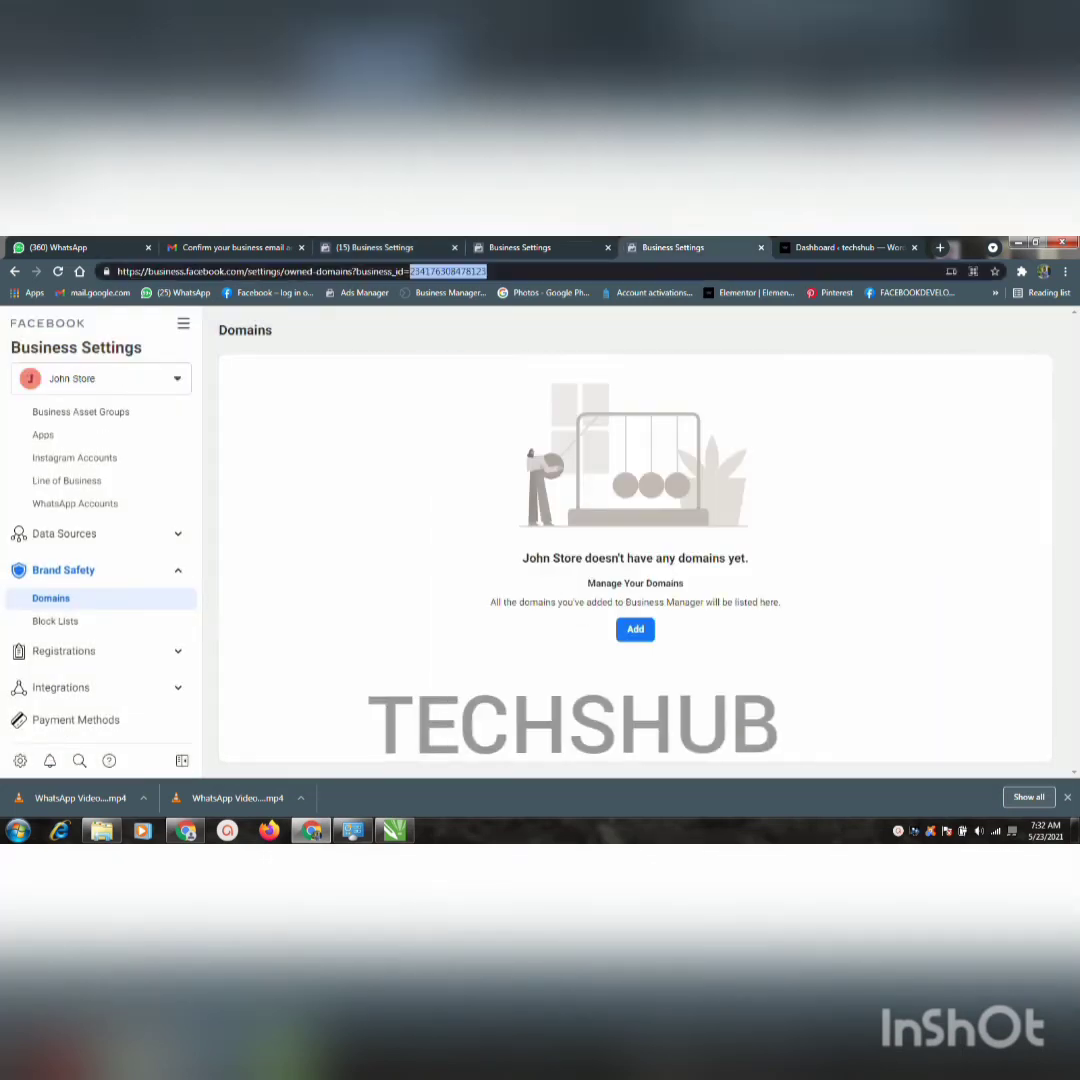
pyautogui.press('Return')
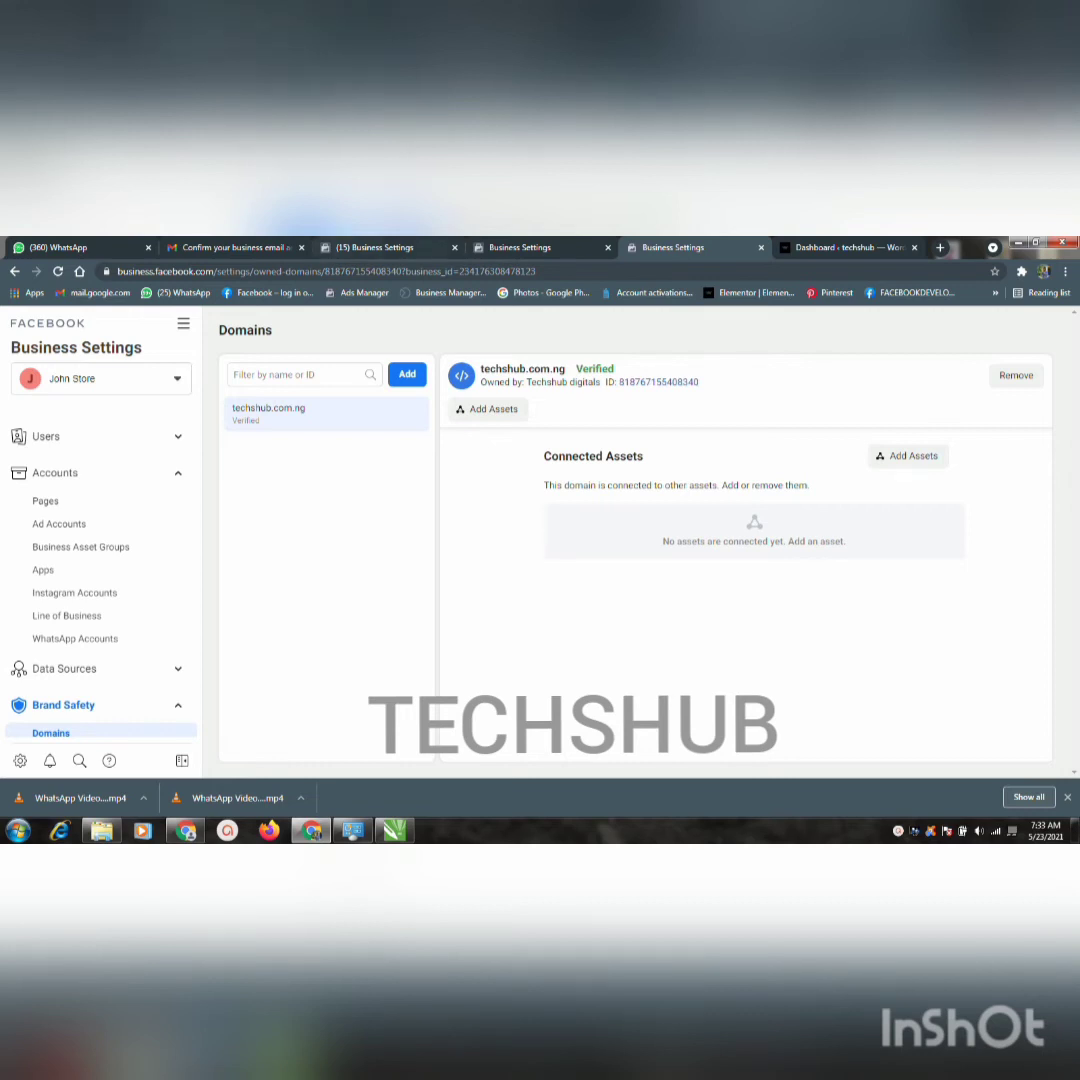
pyautogui.hotkey('ctrl', '3')
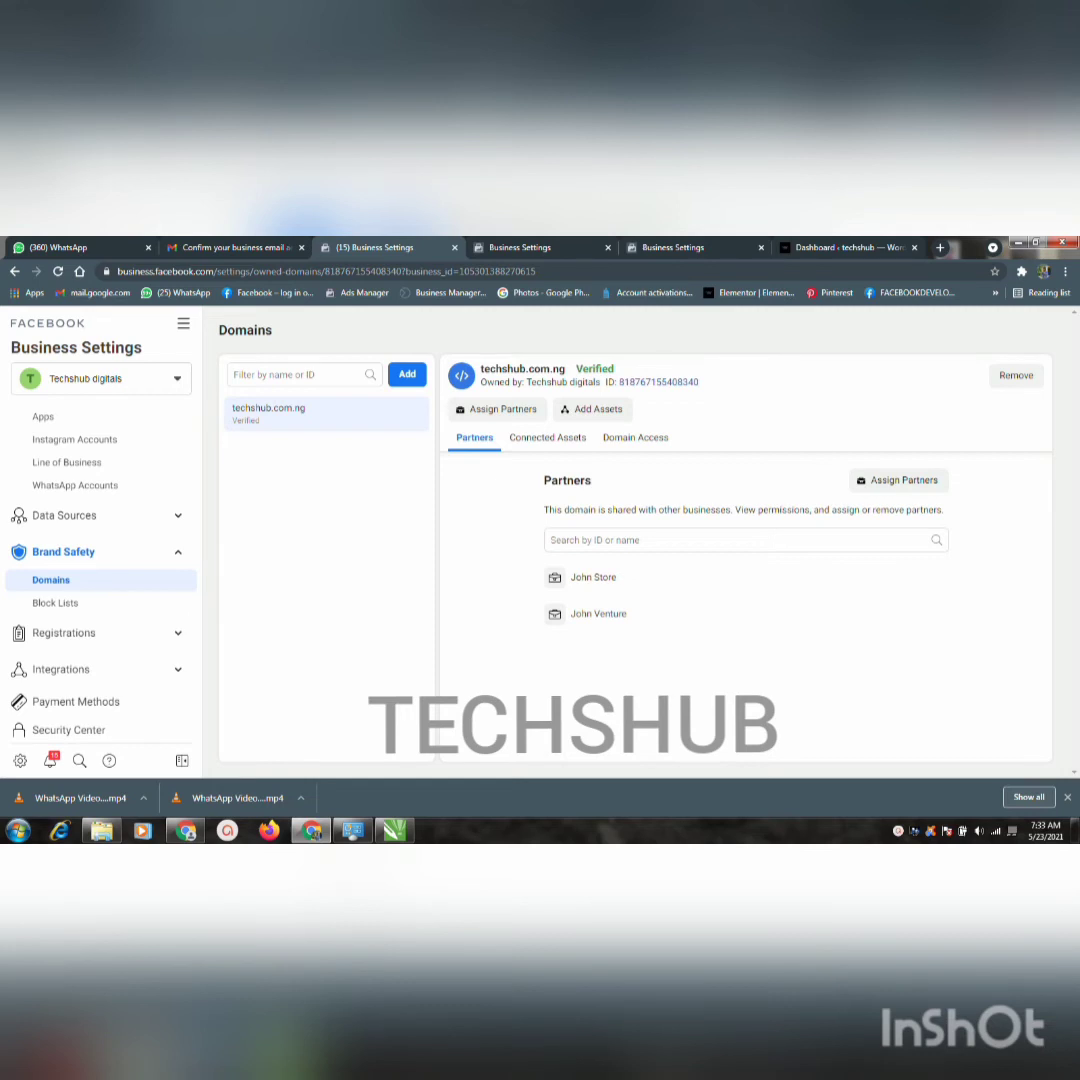
pyautogui.click(535, 245)
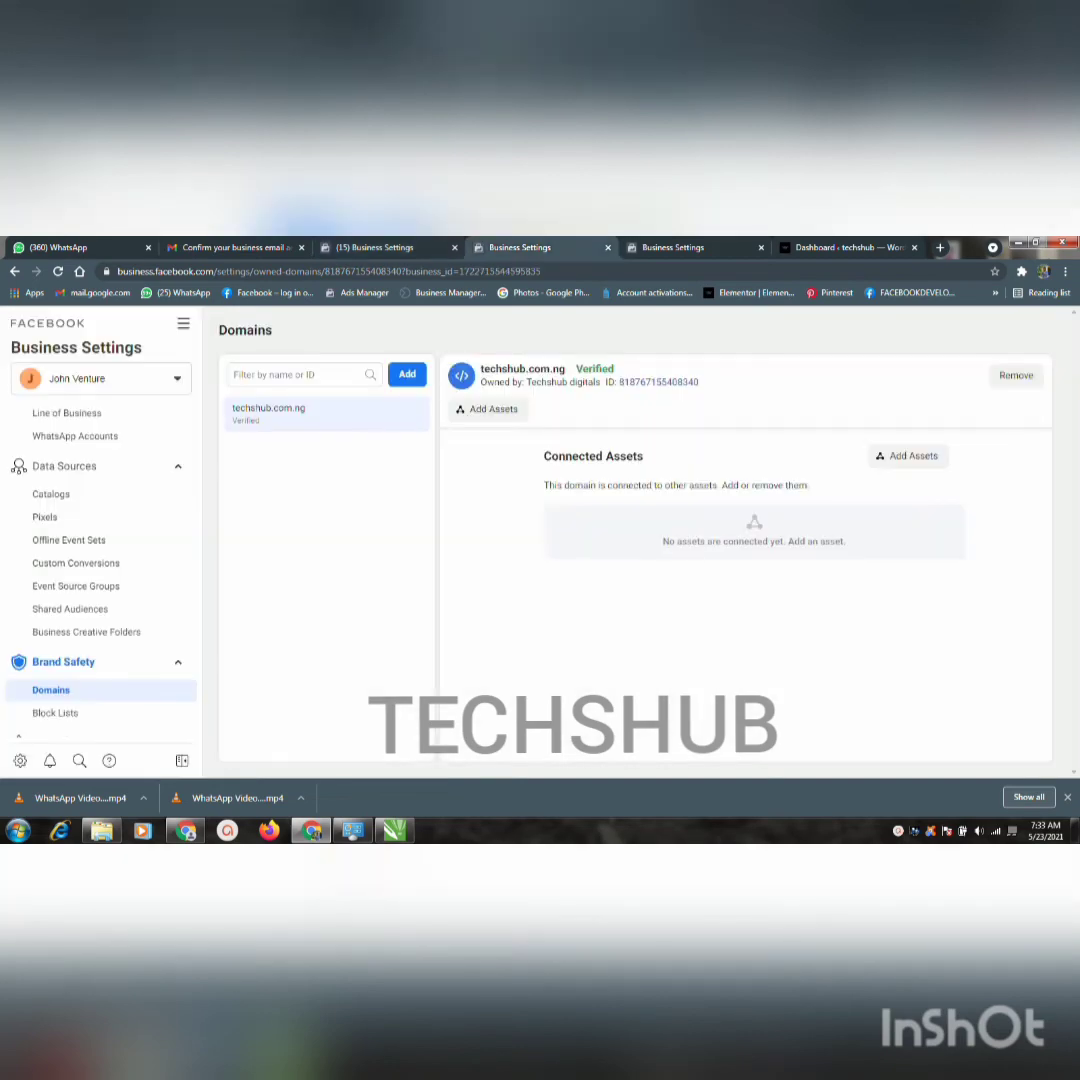
pyautogui.hotkey('ctrl', 'shift', 'Tab')
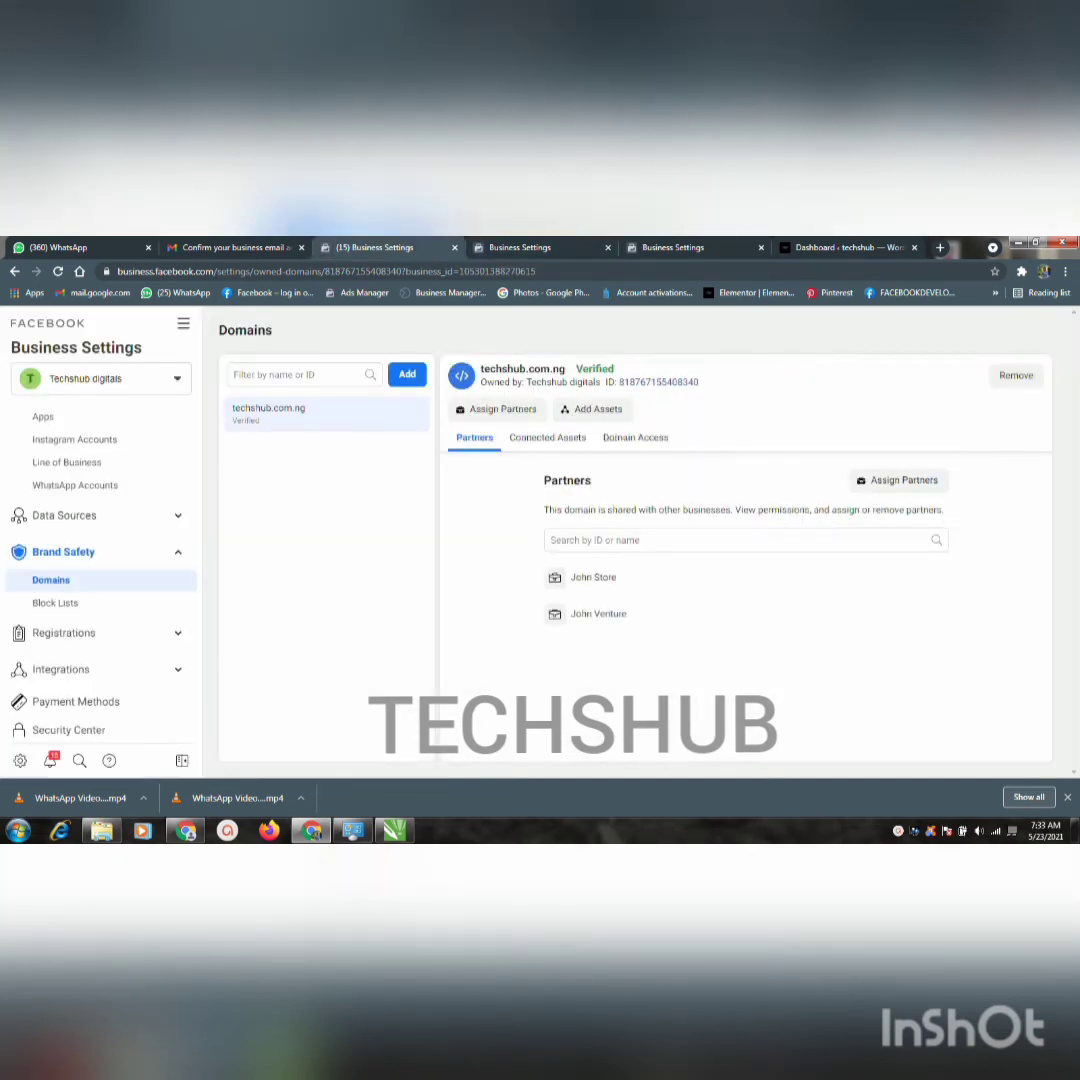
# Show the ad accounts of Techshub digitals and open the NSUKKA BREAD.COM account in Ads Manager
pyautogui.scroll(-2, 100, 550)
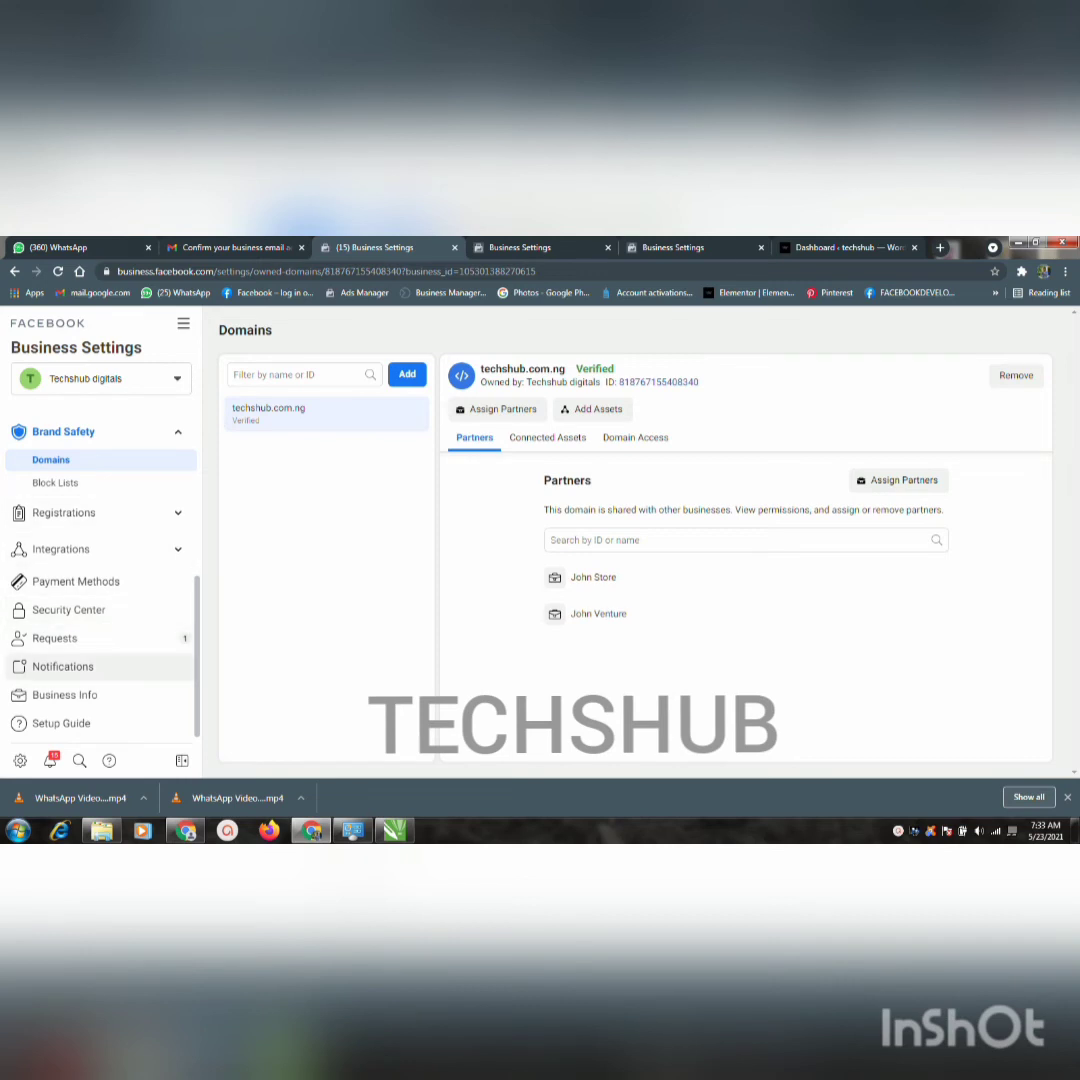
pyautogui.scroll(2, 100, 666)
pyautogui.scroll(3, 100, 520)
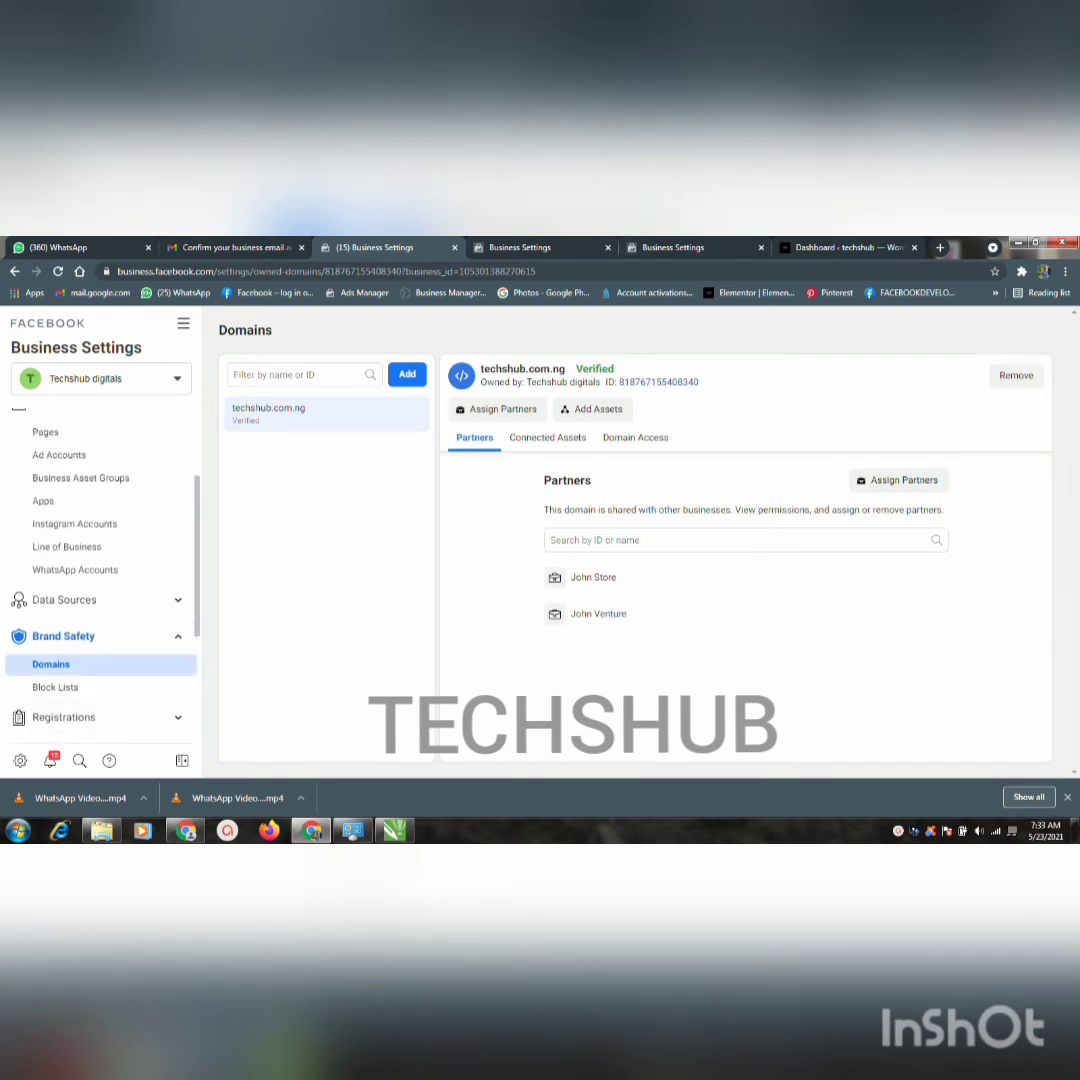
pyautogui.click(59, 520)
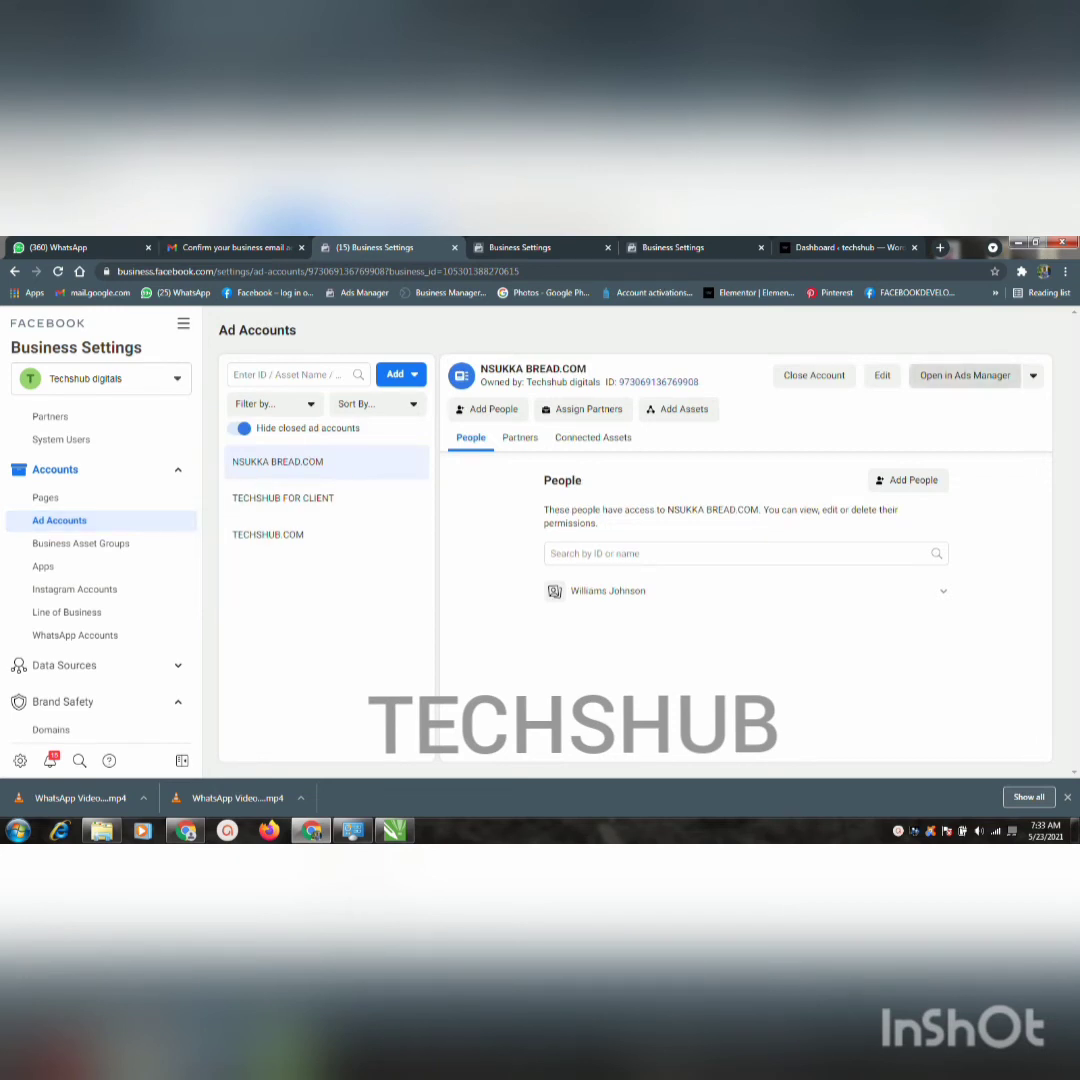
pyautogui.click(965, 375)
pyautogui.click(331, 247)
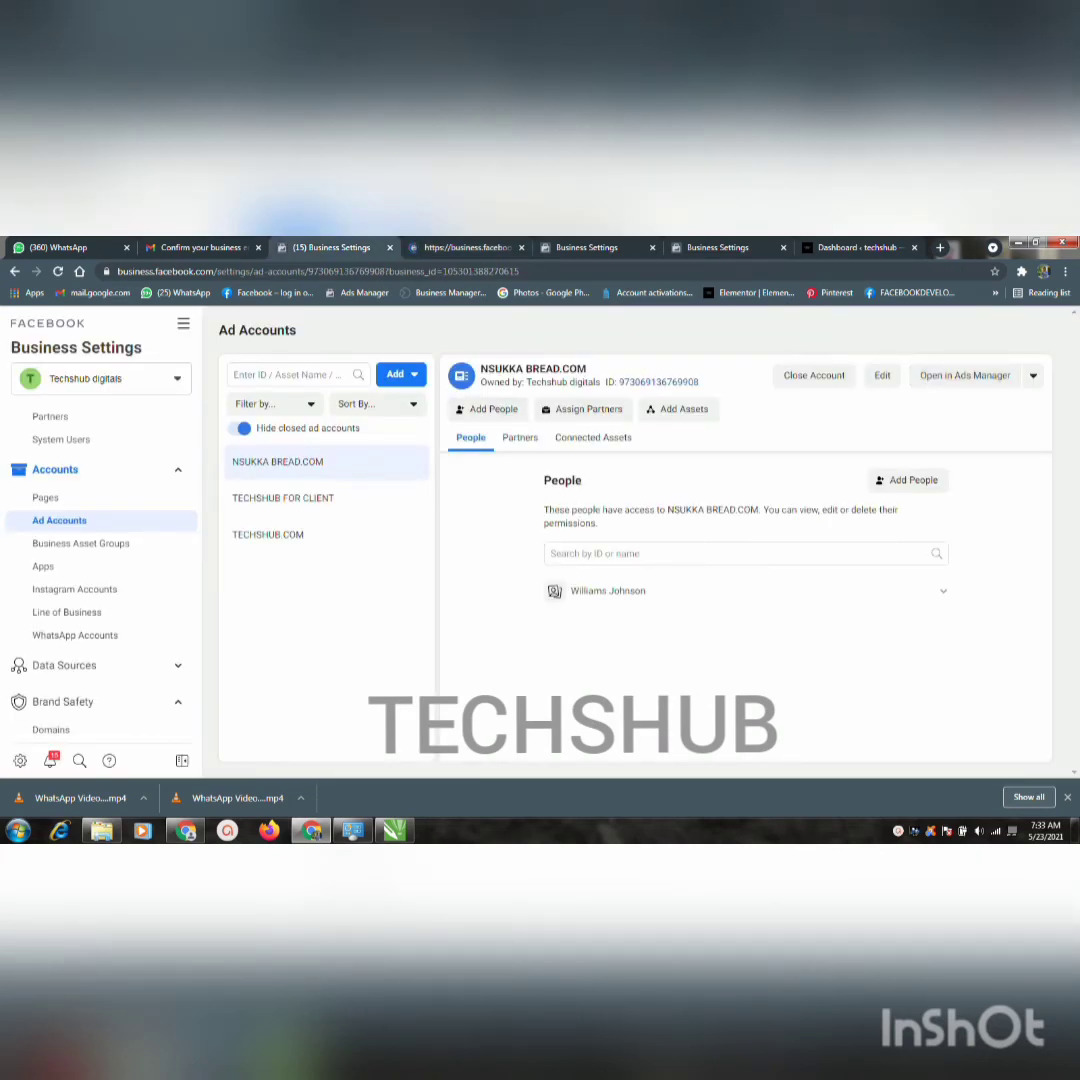
pyautogui.hotkey('ctrl', 'Tab')
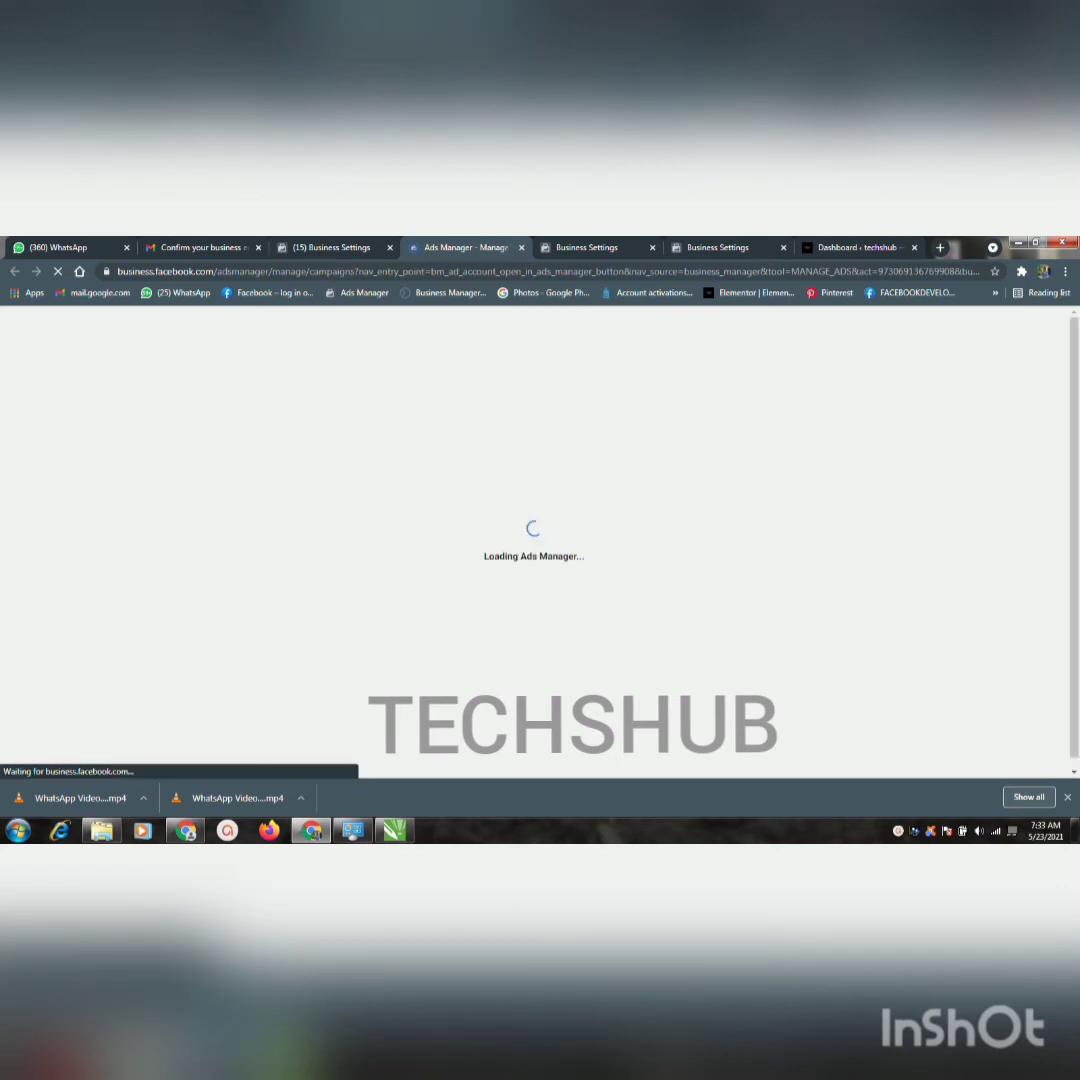
pyautogui.hotkey('ctrl', 'shift', 'Tab')
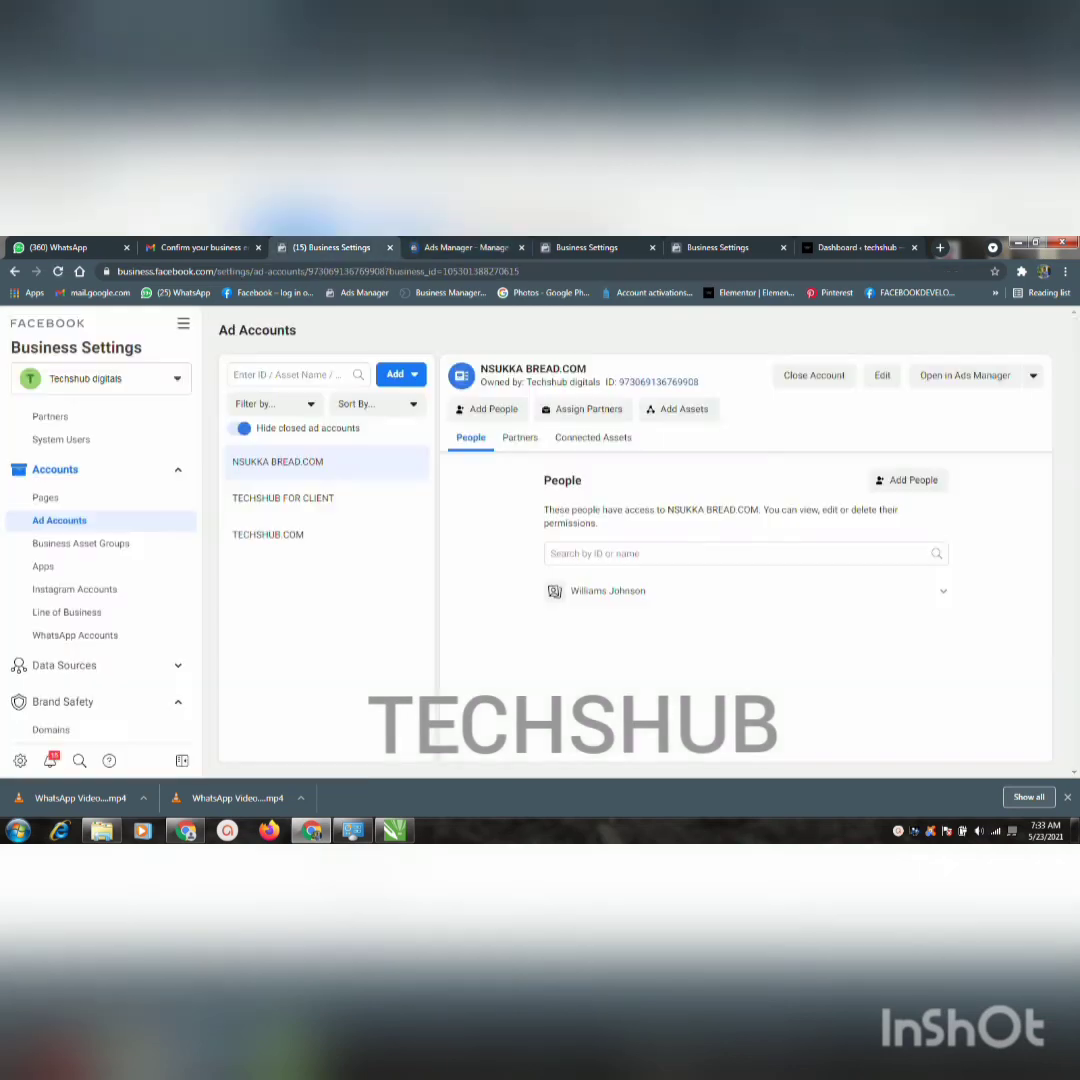
pyautogui.hotkey('ctrl', 'Tab')
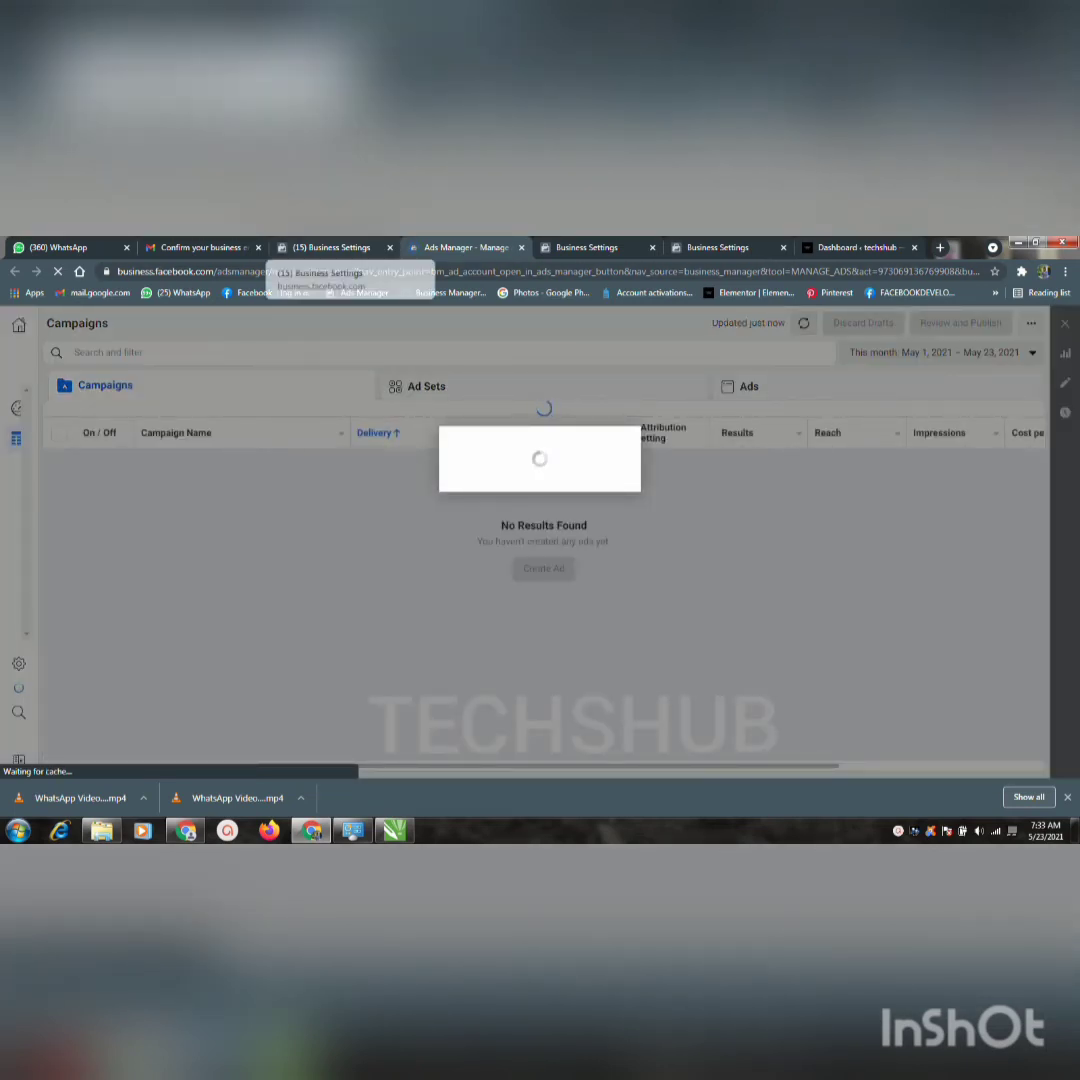
# Check the NSUKKA BREAD.COM account's Campaigns page in Ads Manager alongside its ad account settings in Techshub digitals
pyautogui.click(330, 247)
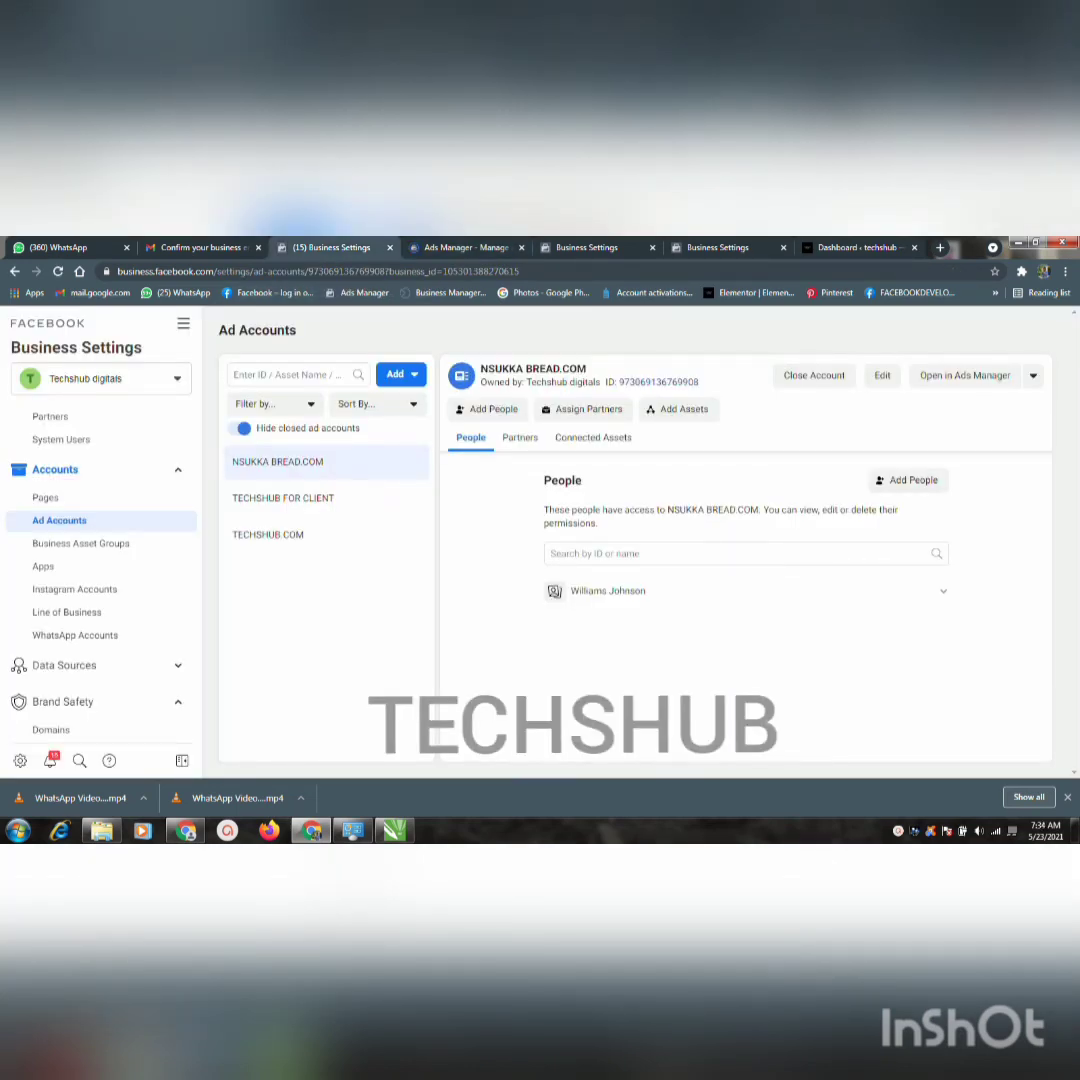
pyautogui.hotkey('ctrl', 'Tab')
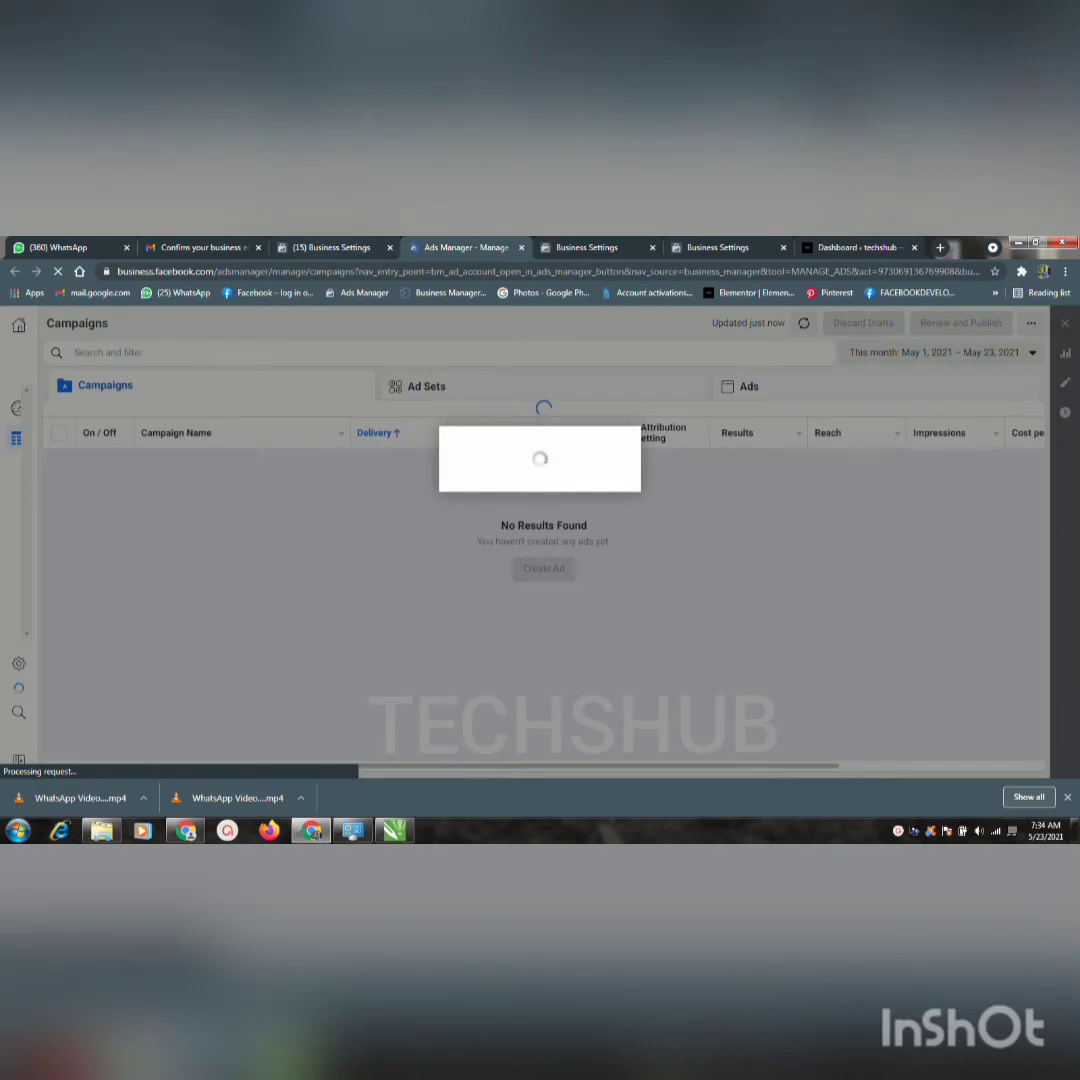
pyautogui.hotkey('ctrl', 'shift', 'Tab')
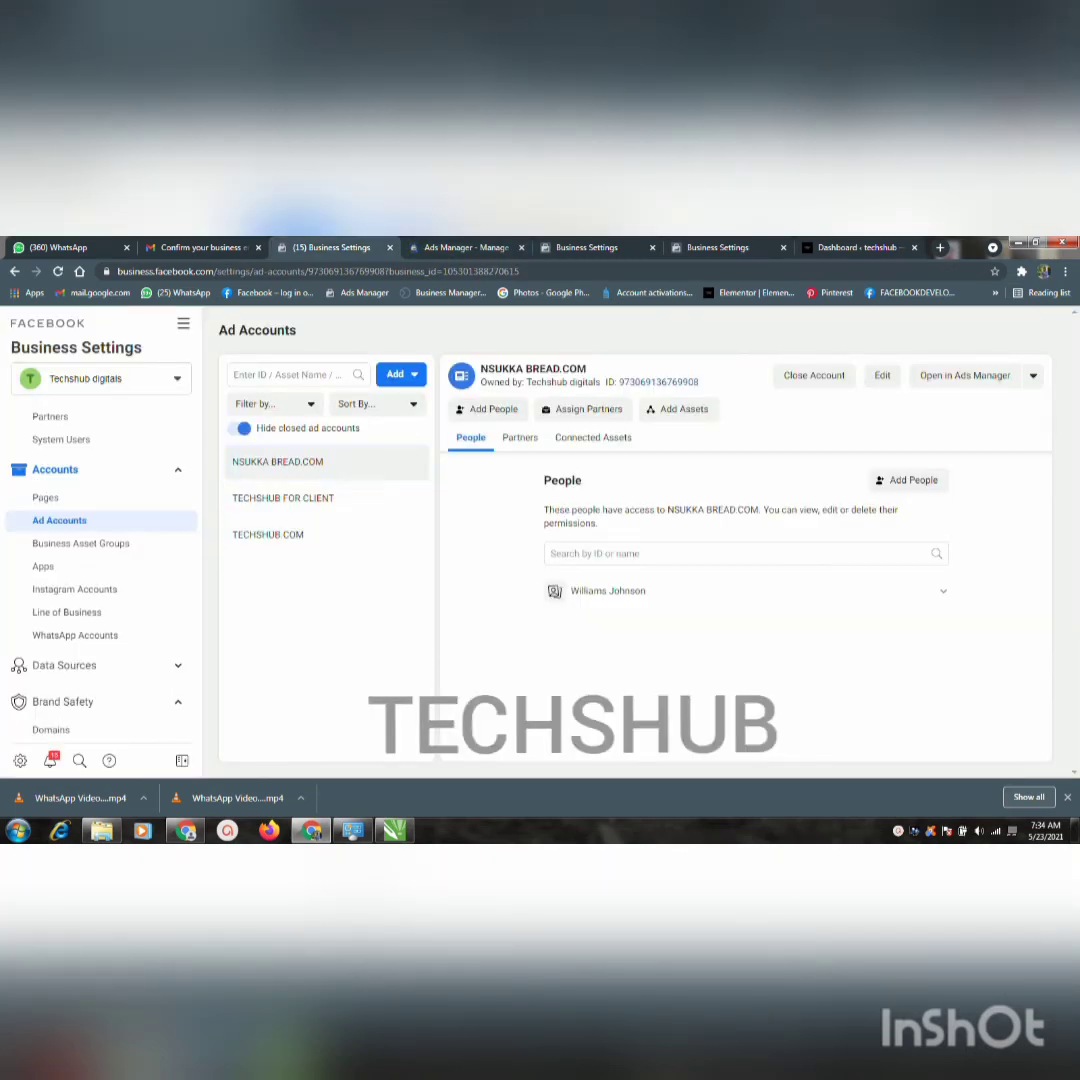
pyautogui.hotkey('ctrl', 'Tab')
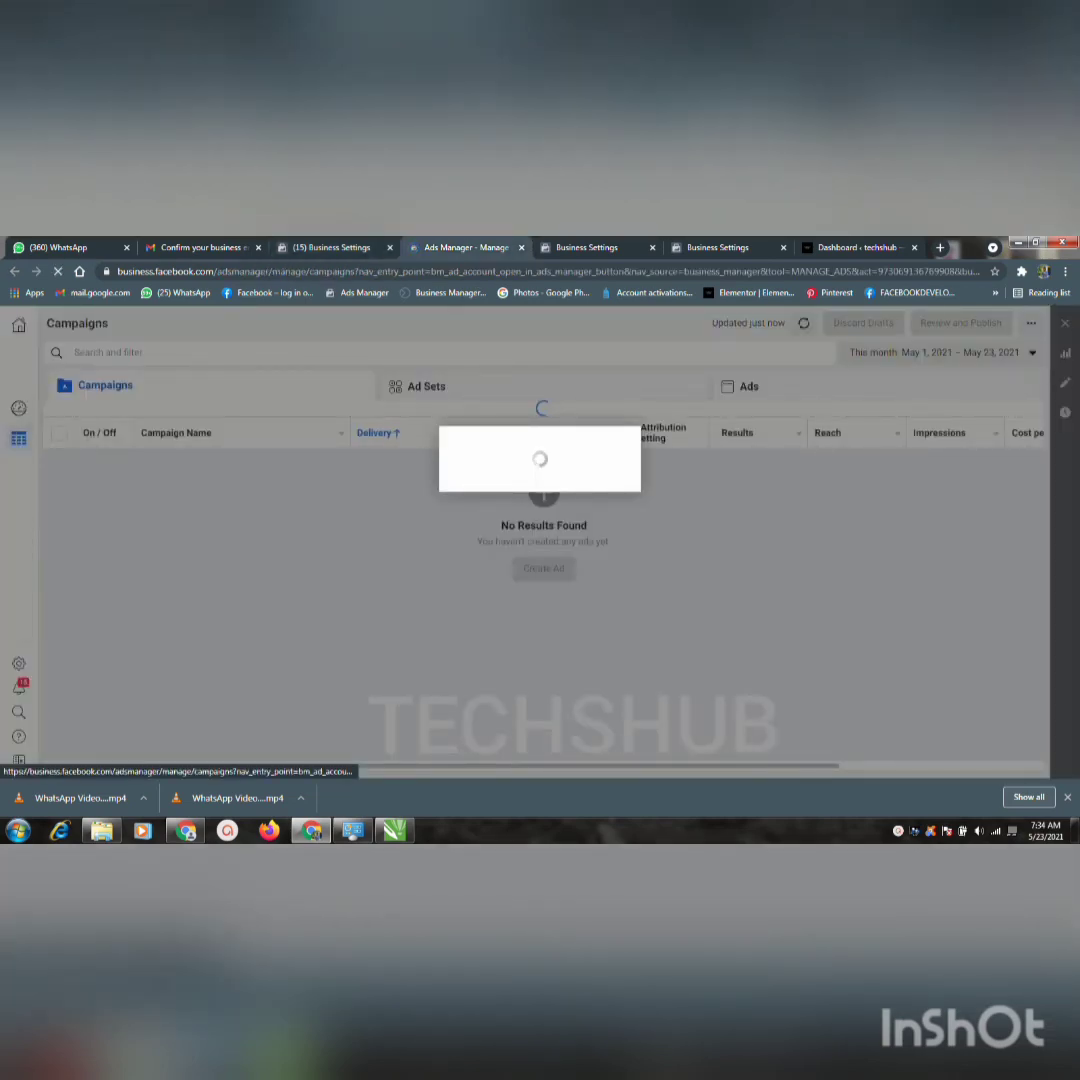
pyautogui.hotkey('ctrl', 'shift', 'Tab')
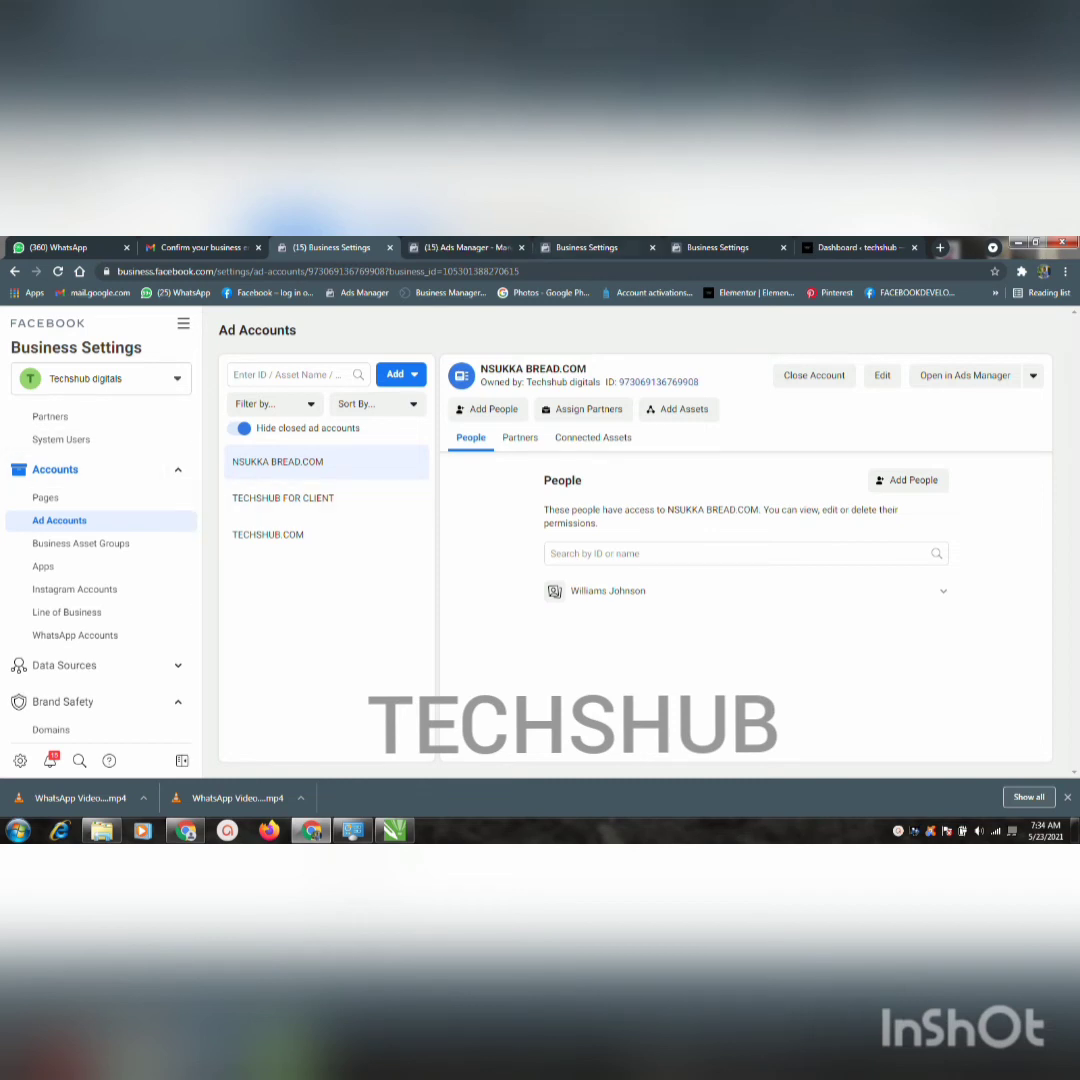
pyautogui.hotkey('ctrl', 'Tab')
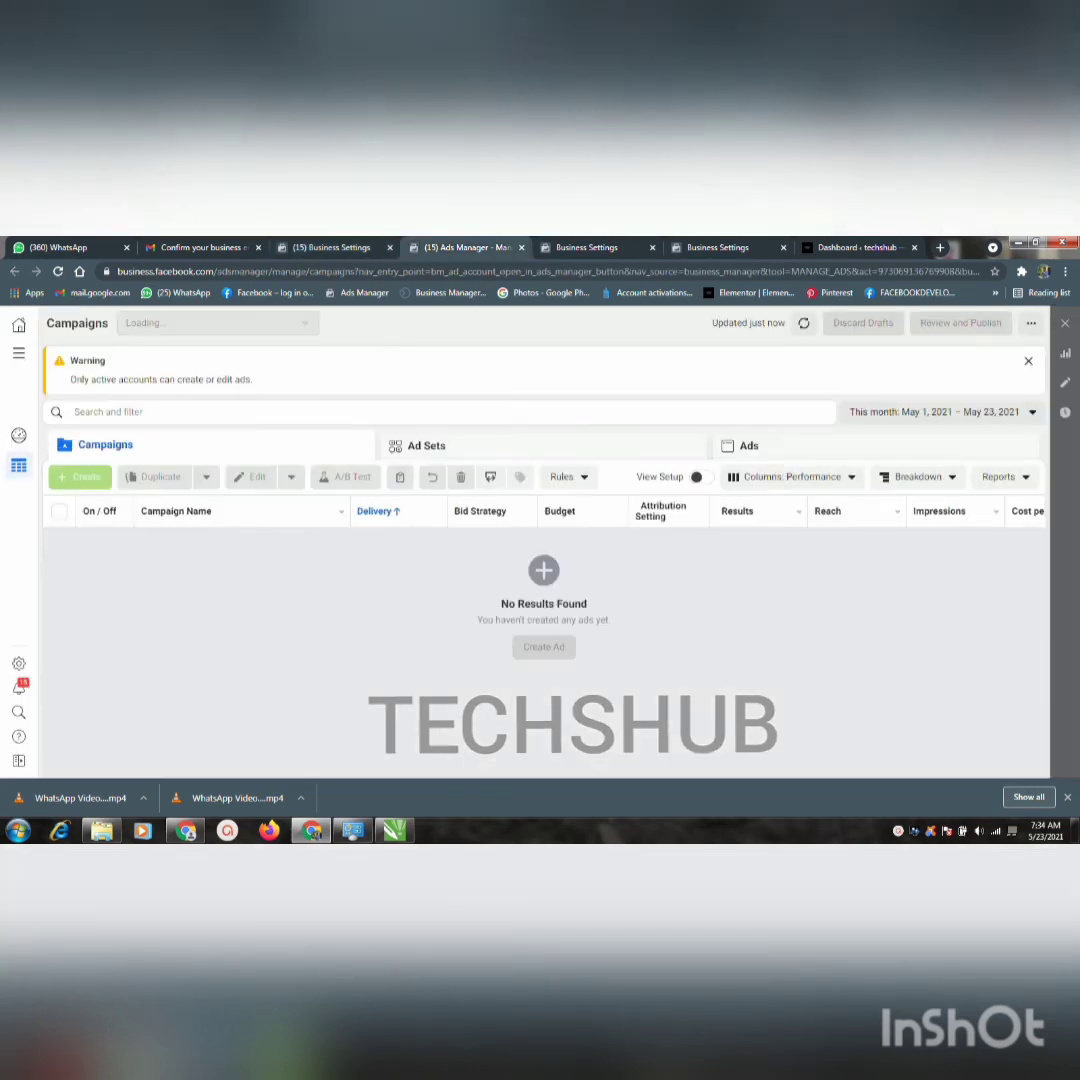
pyautogui.hotkey('ctrl', 'shift', 'Tab')
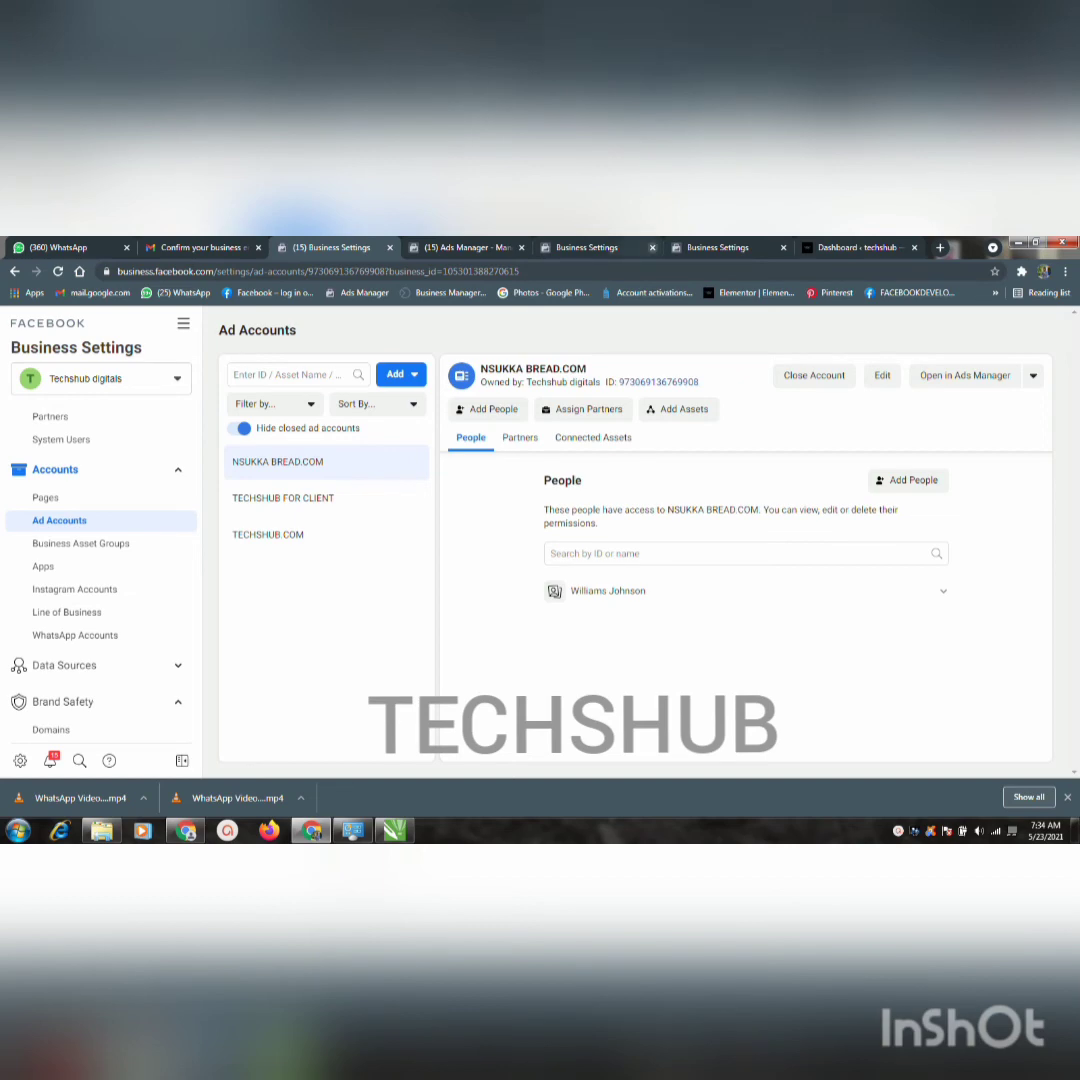
# Close the John Store domain page and switch the John Venture business settings to the Techshub Services business
pyautogui.hotkey('ctrl', '6')
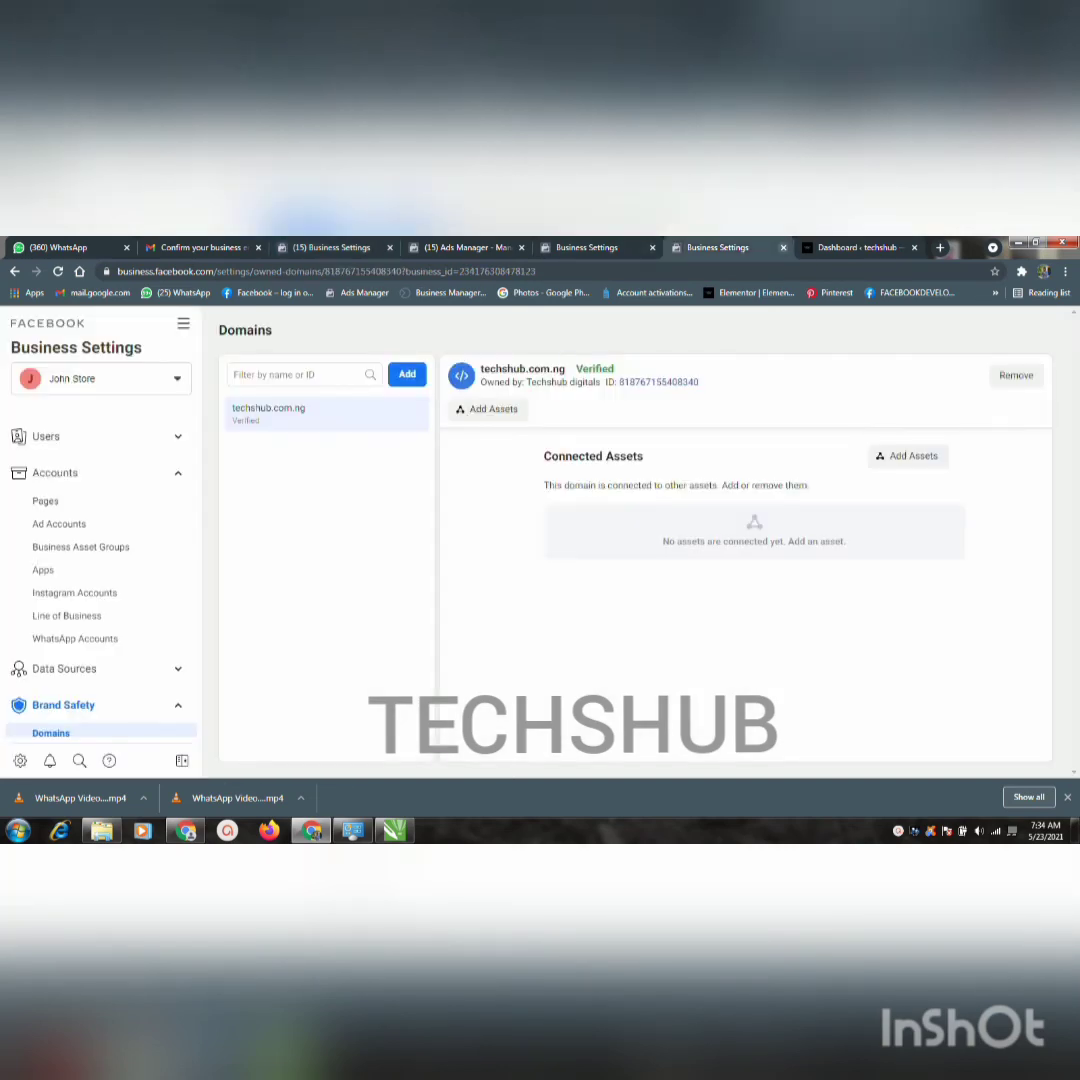
pyautogui.hotkey('ctrl', 'w')
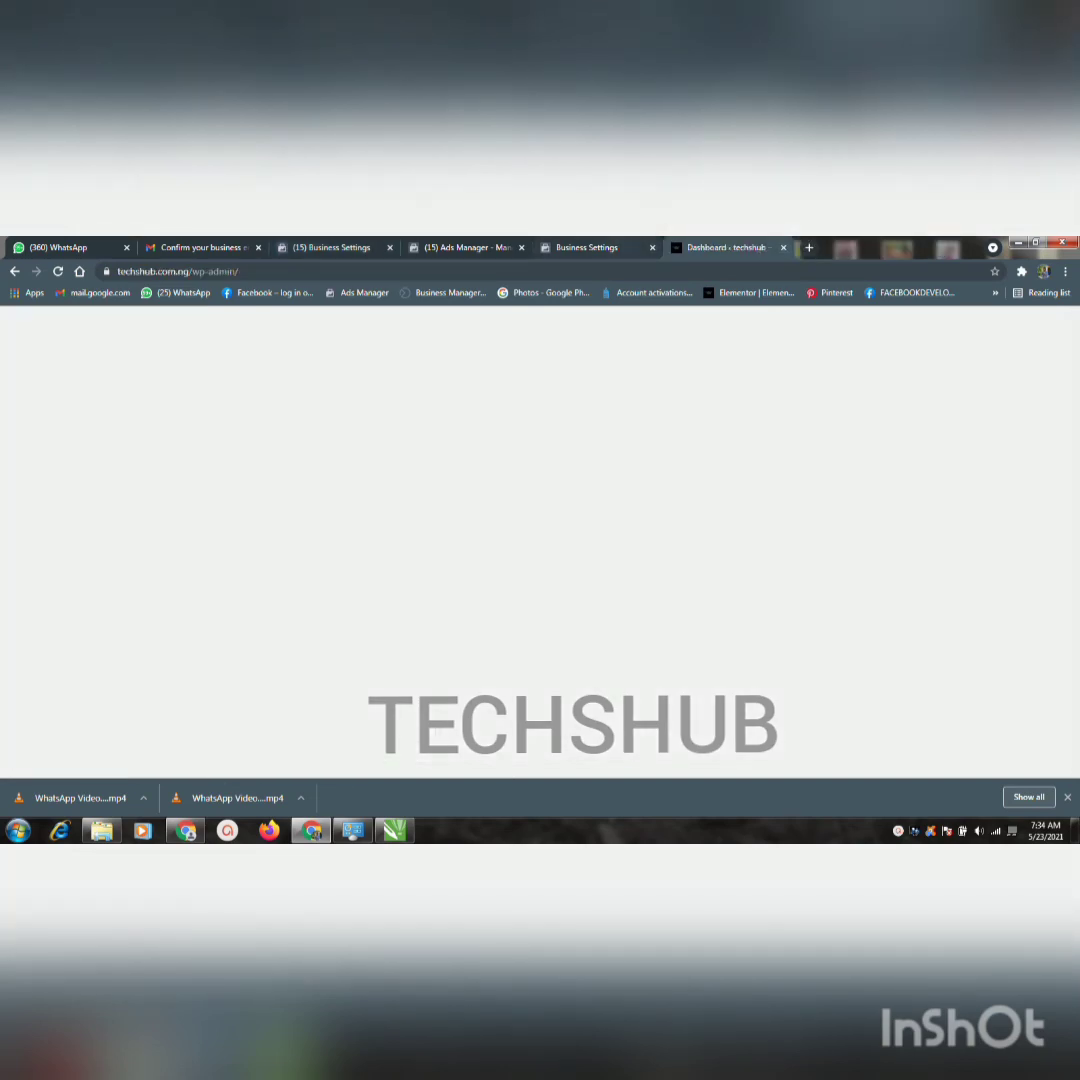
pyautogui.hotkey('ctrl', '3')
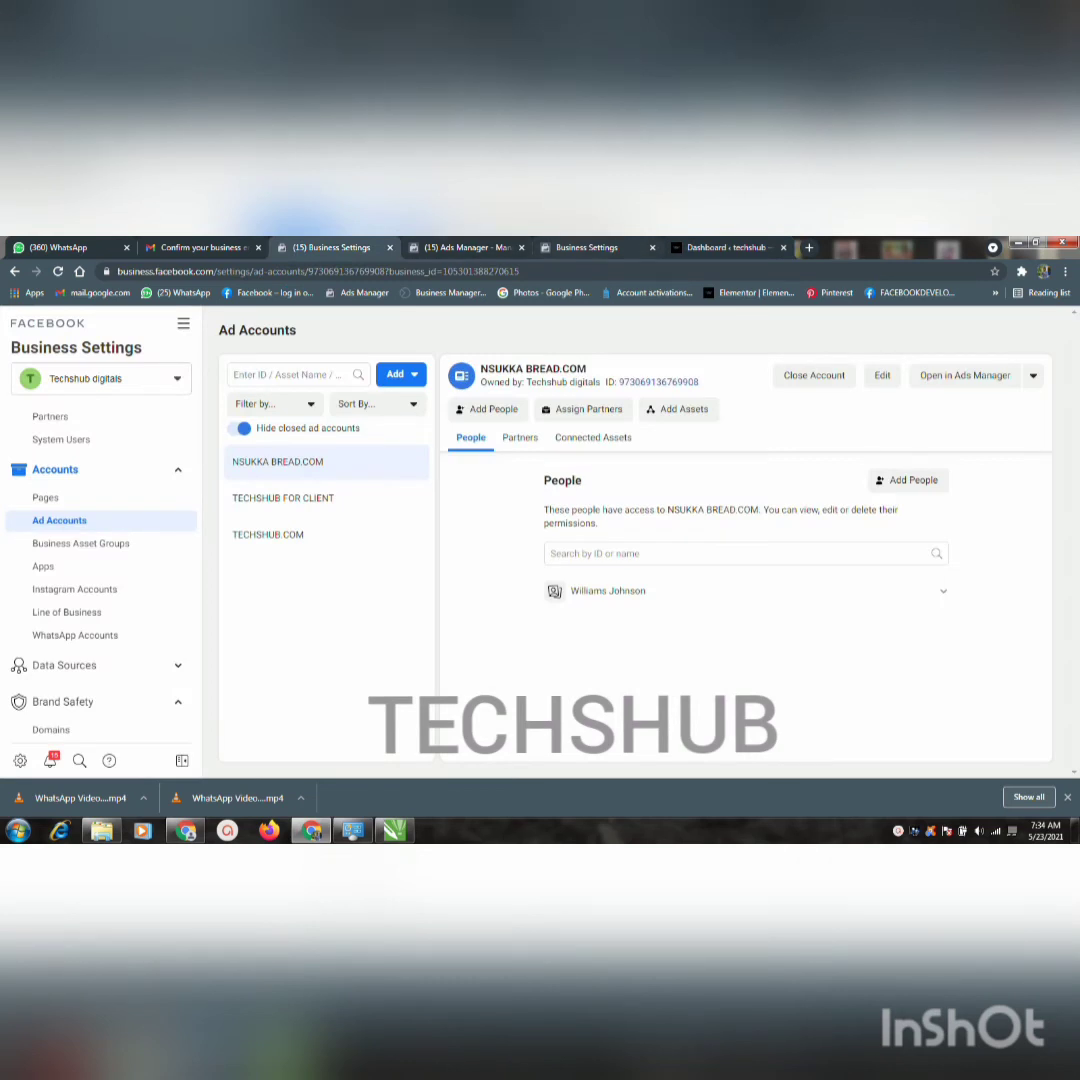
pyautogui.click(590, 247)
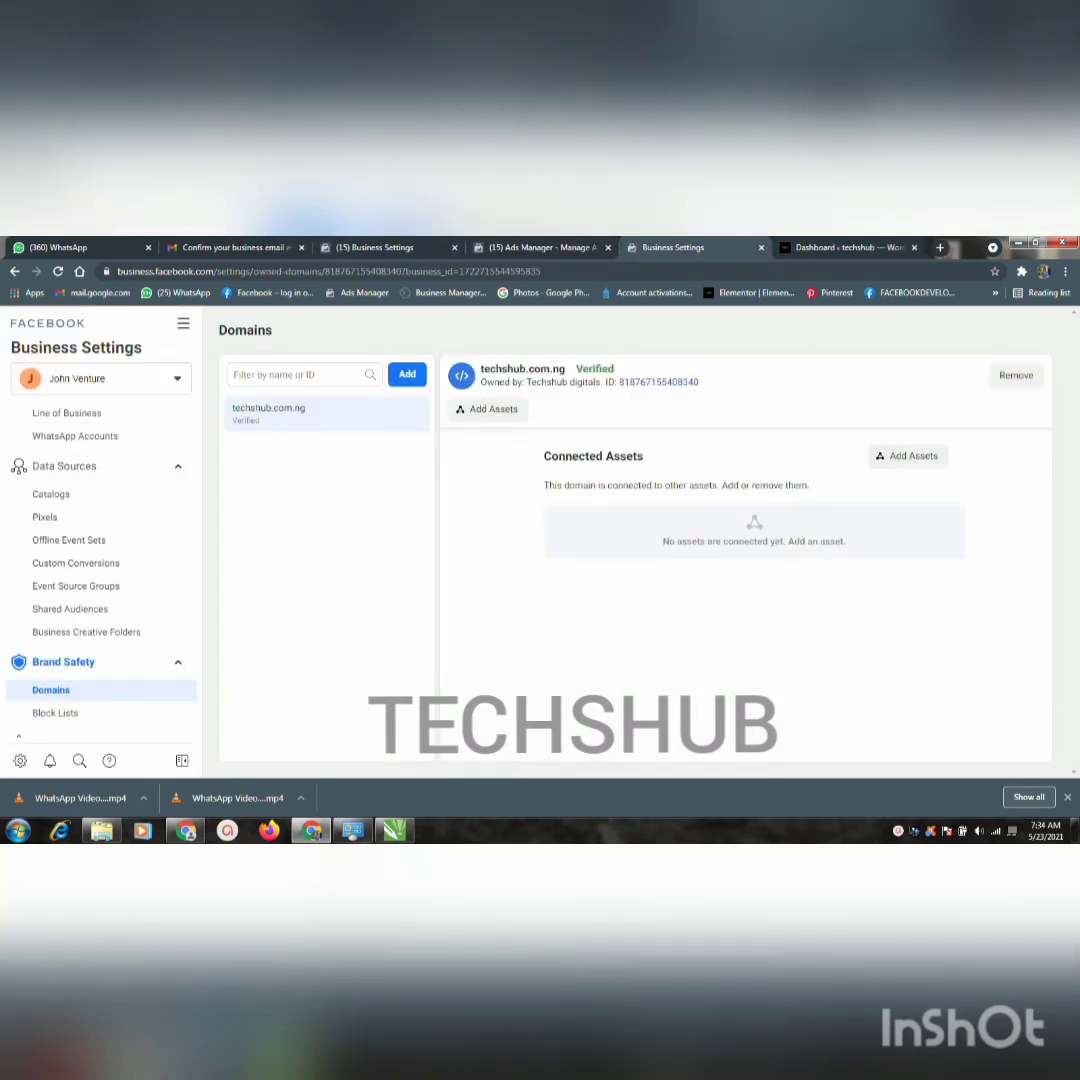
pyautogui.click(100, 378)
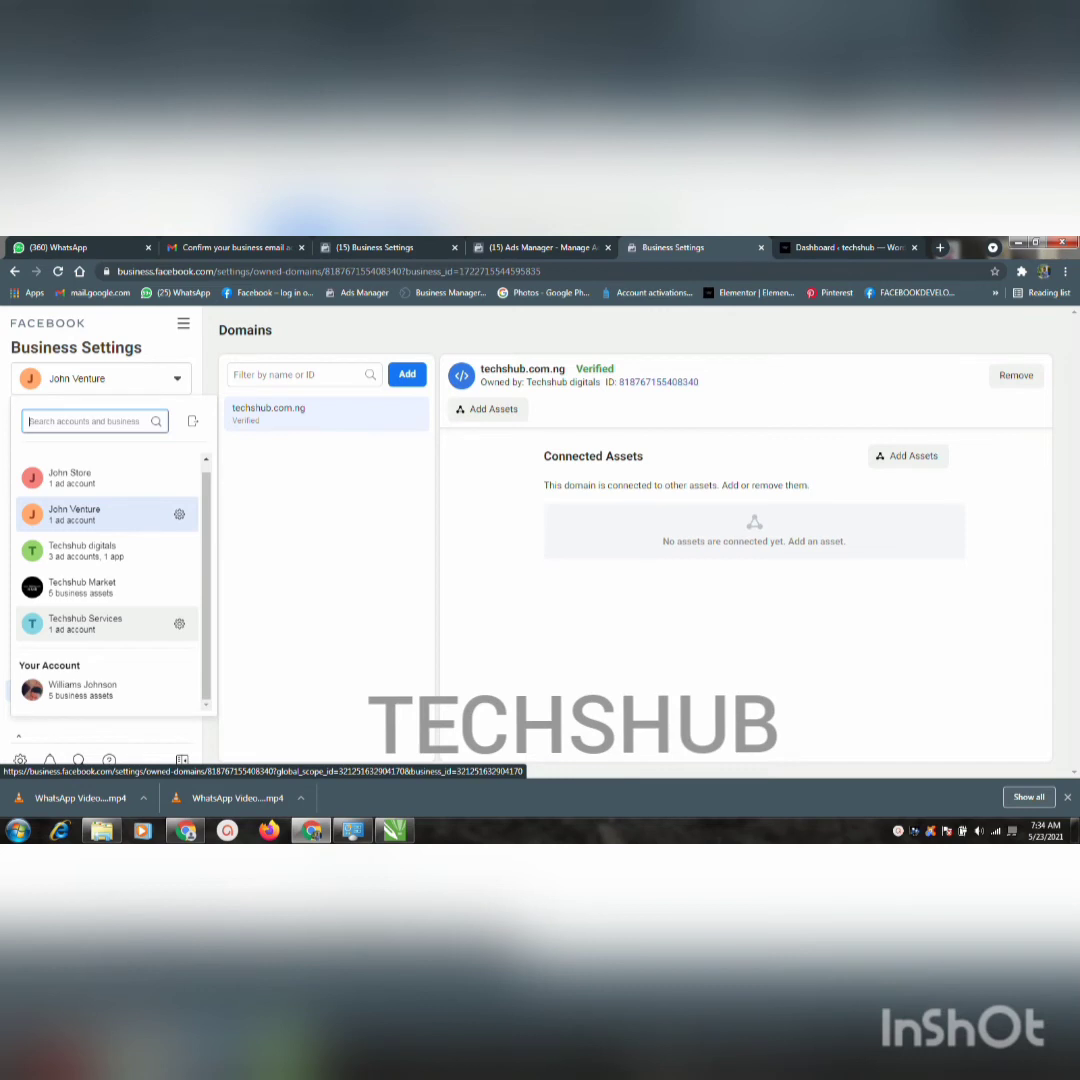
pyautogui.click(85, 623)
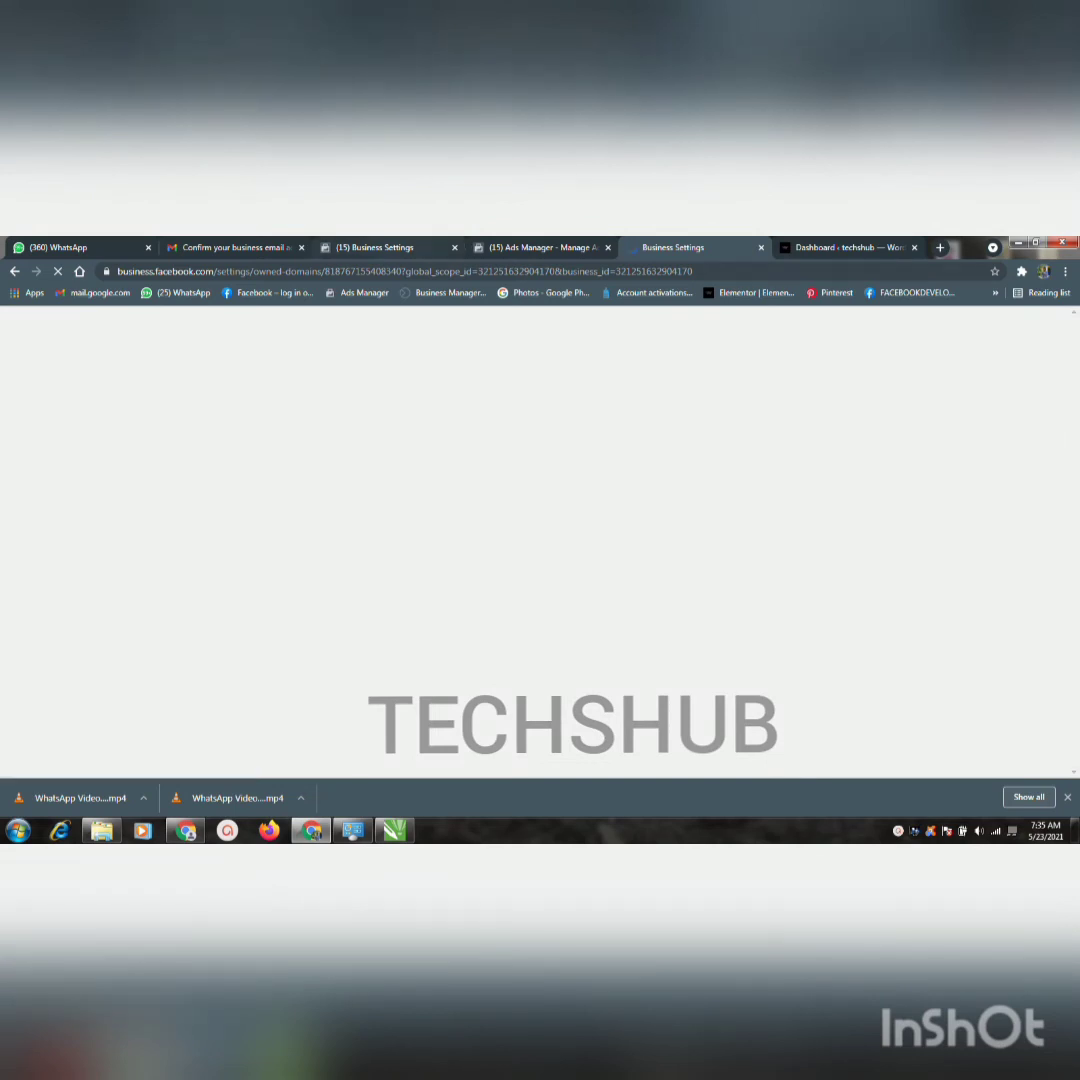
# Open the Domains page of Techshub digitals and check the Domains page of Techshub Services
pyautogui.hotkey('ctrl', '3')
pyautogui.scroll(-1, 100, 568)
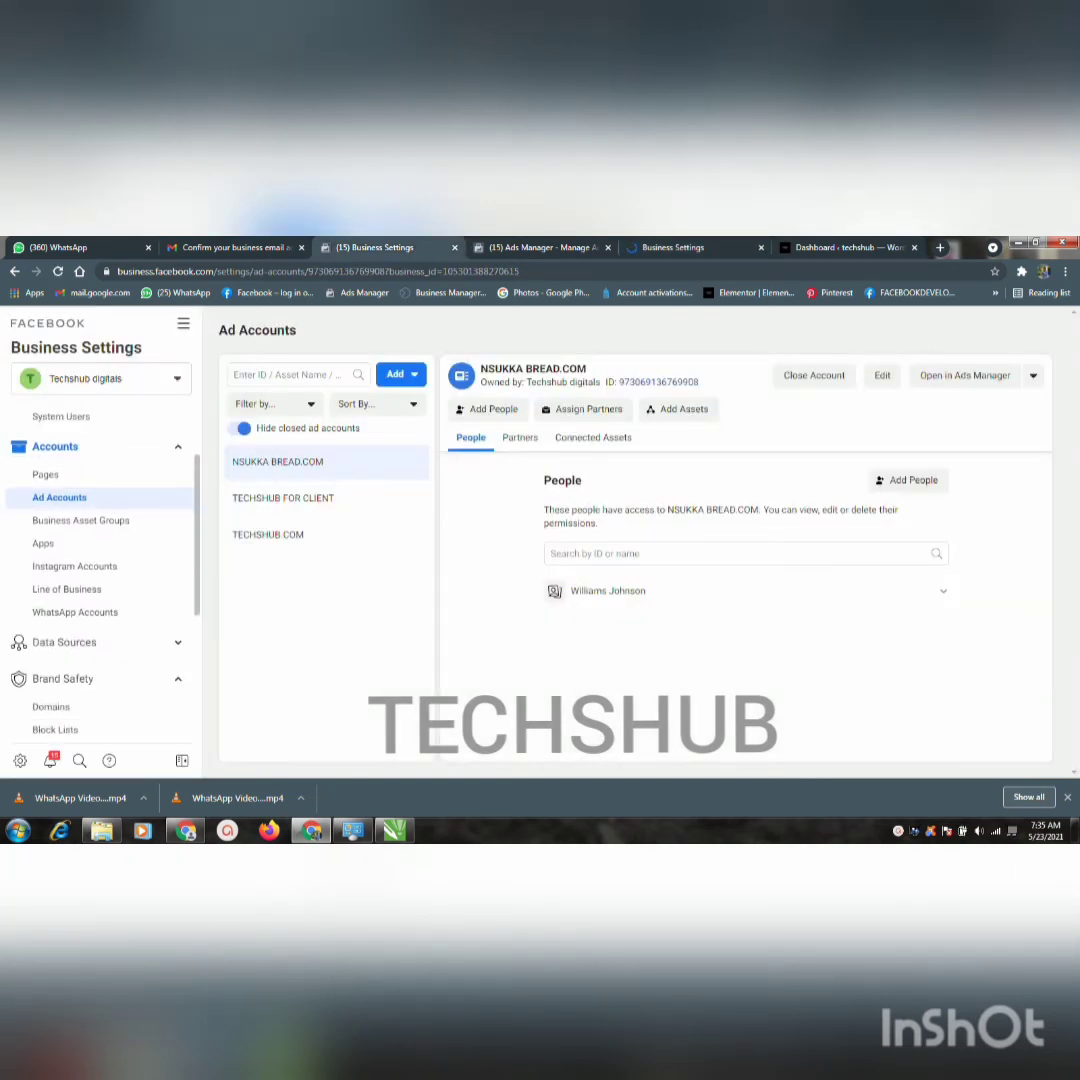
pyautogui.scroll(2, 100, 568)
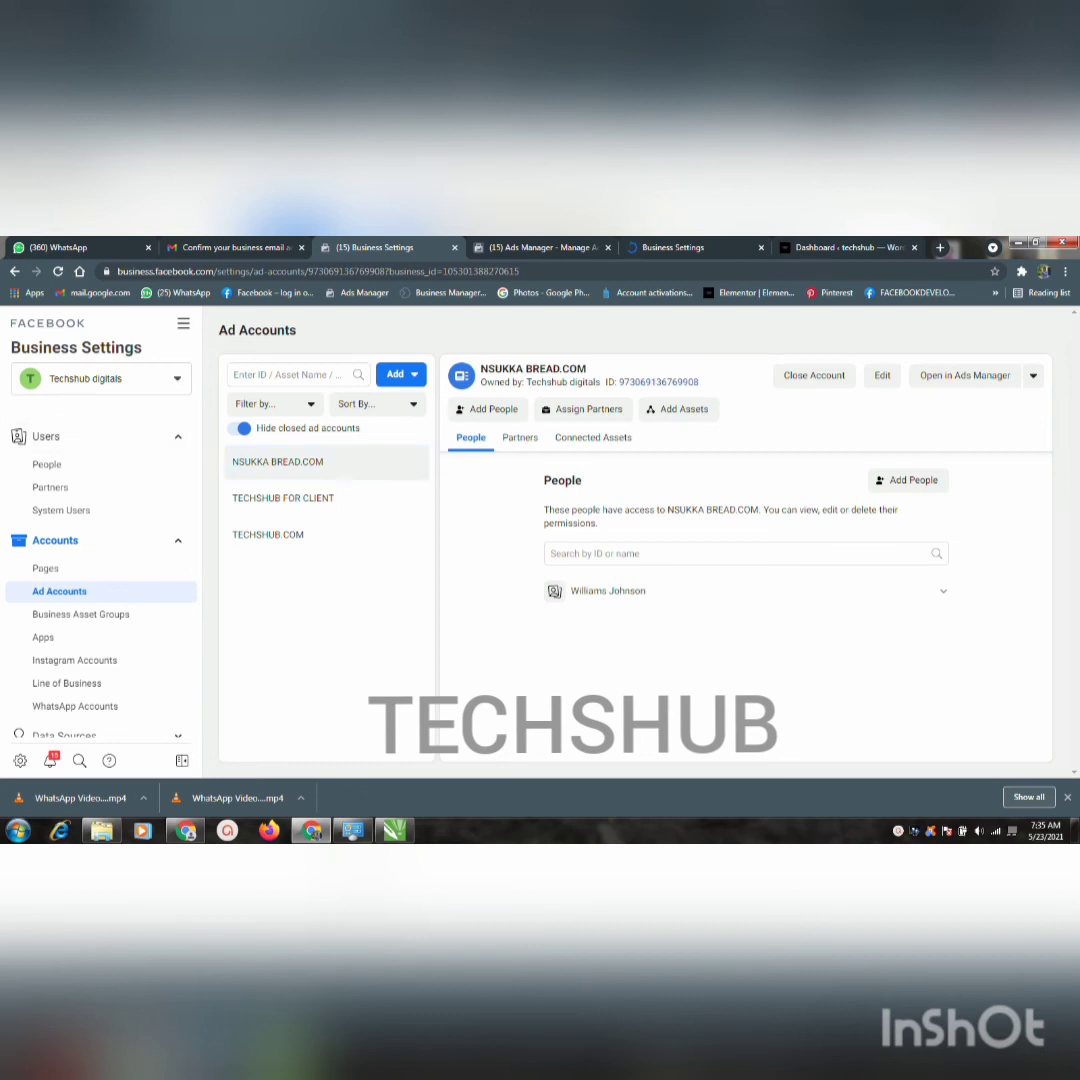
pyautogui.scroll(-3, 100, 480)
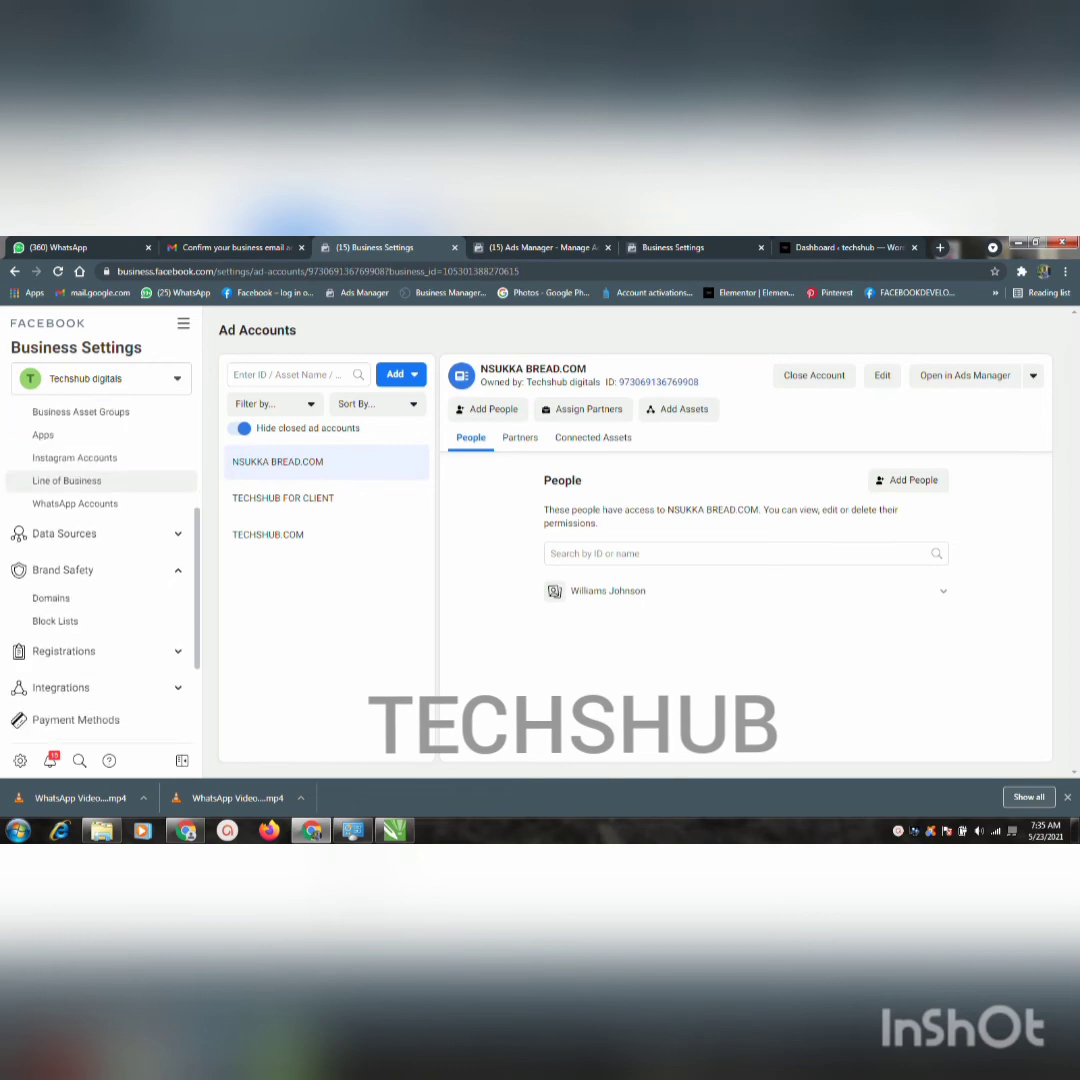
pyautogui.click(50, 597)
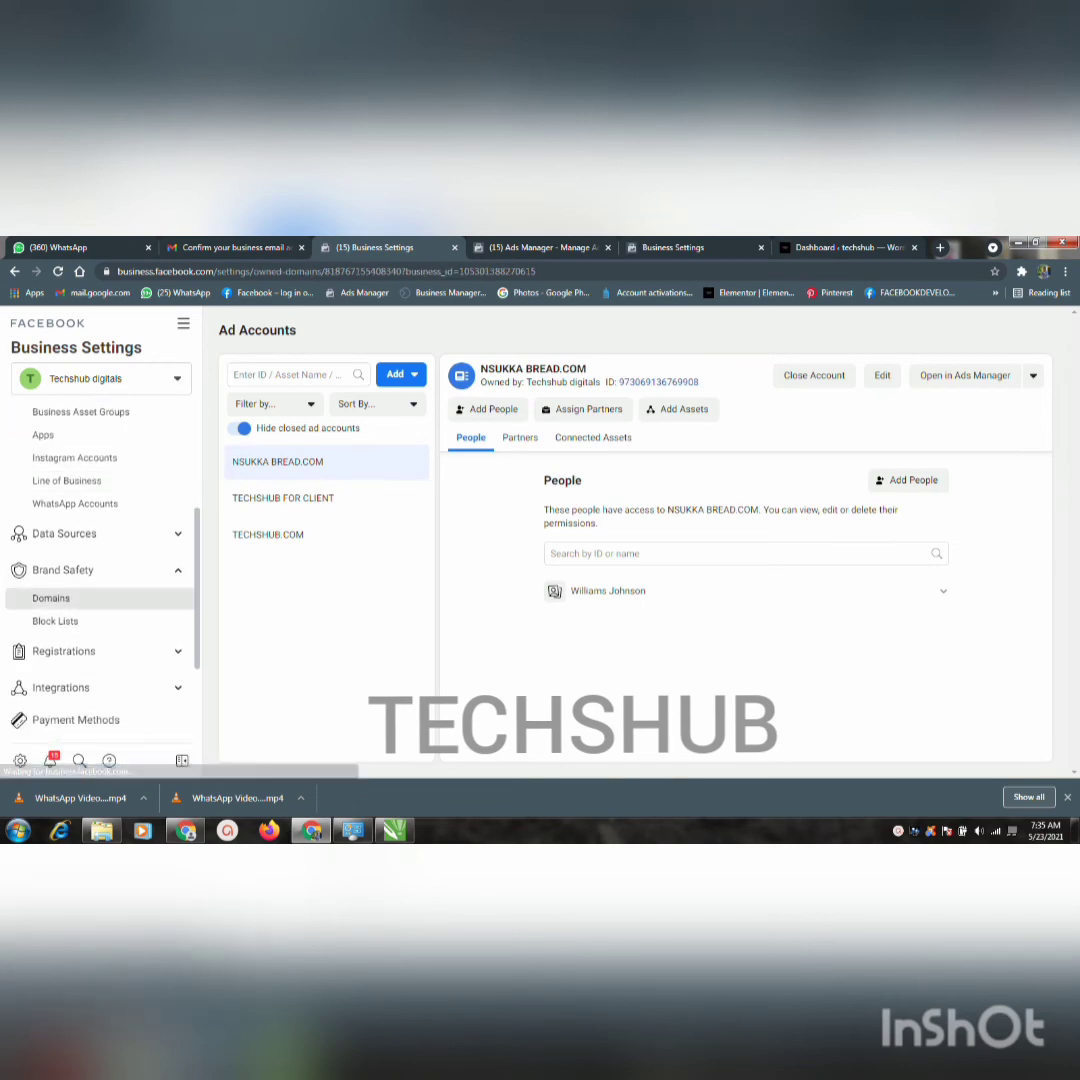
pyautogui.hotkey('ctrl', '5')
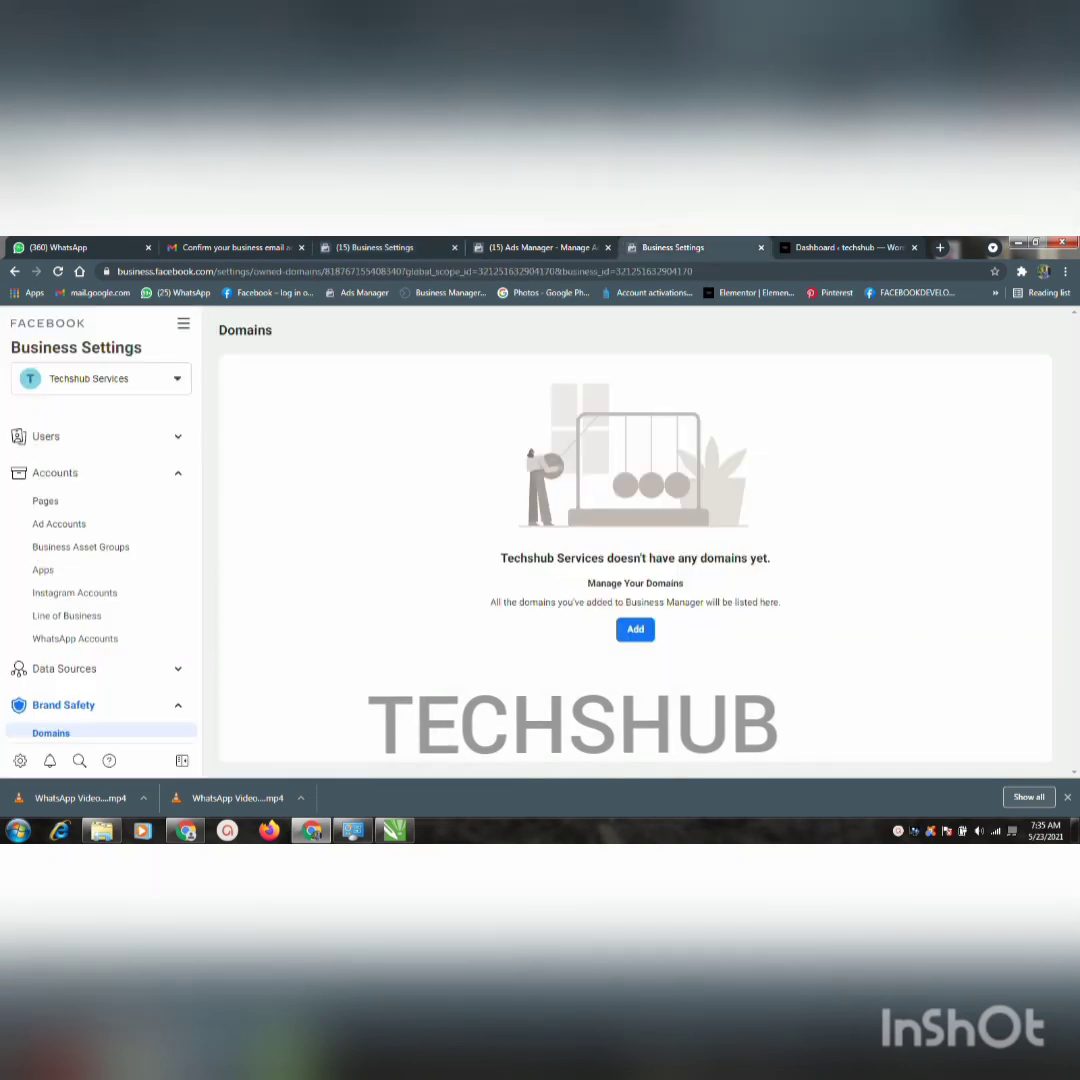
pyautogui.scroll(-1, 100, 560)
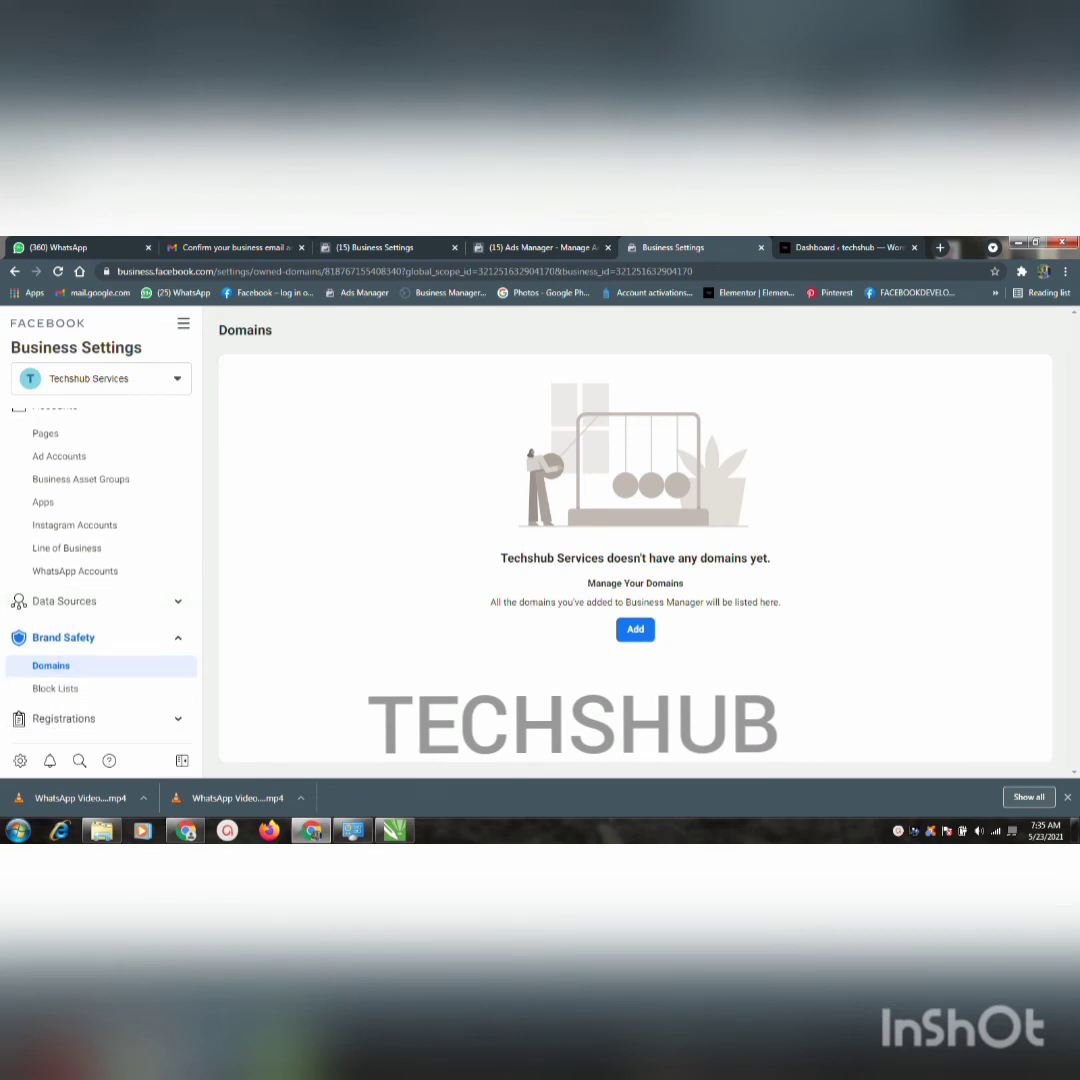
# Start assigning a partner to techshub.com.ng in Techshub digitals and copy Techshub Services' business ID from its page address
pyautogui.hotkey('ctrl', 'shift', 'Tab')
pyautogui.hotkey('ctrl', 'shift', 'Tab')
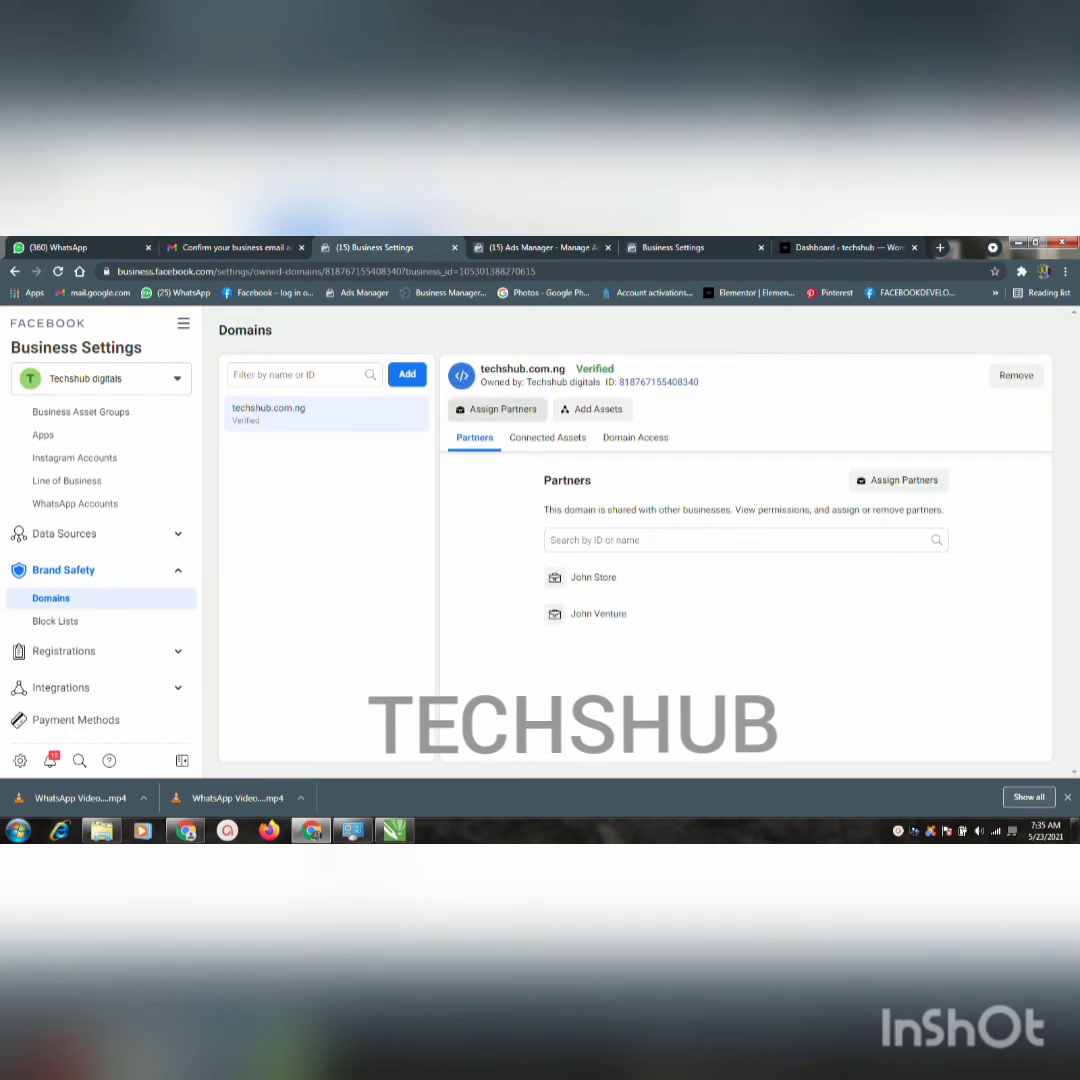
pyautogui.click(497, 409)
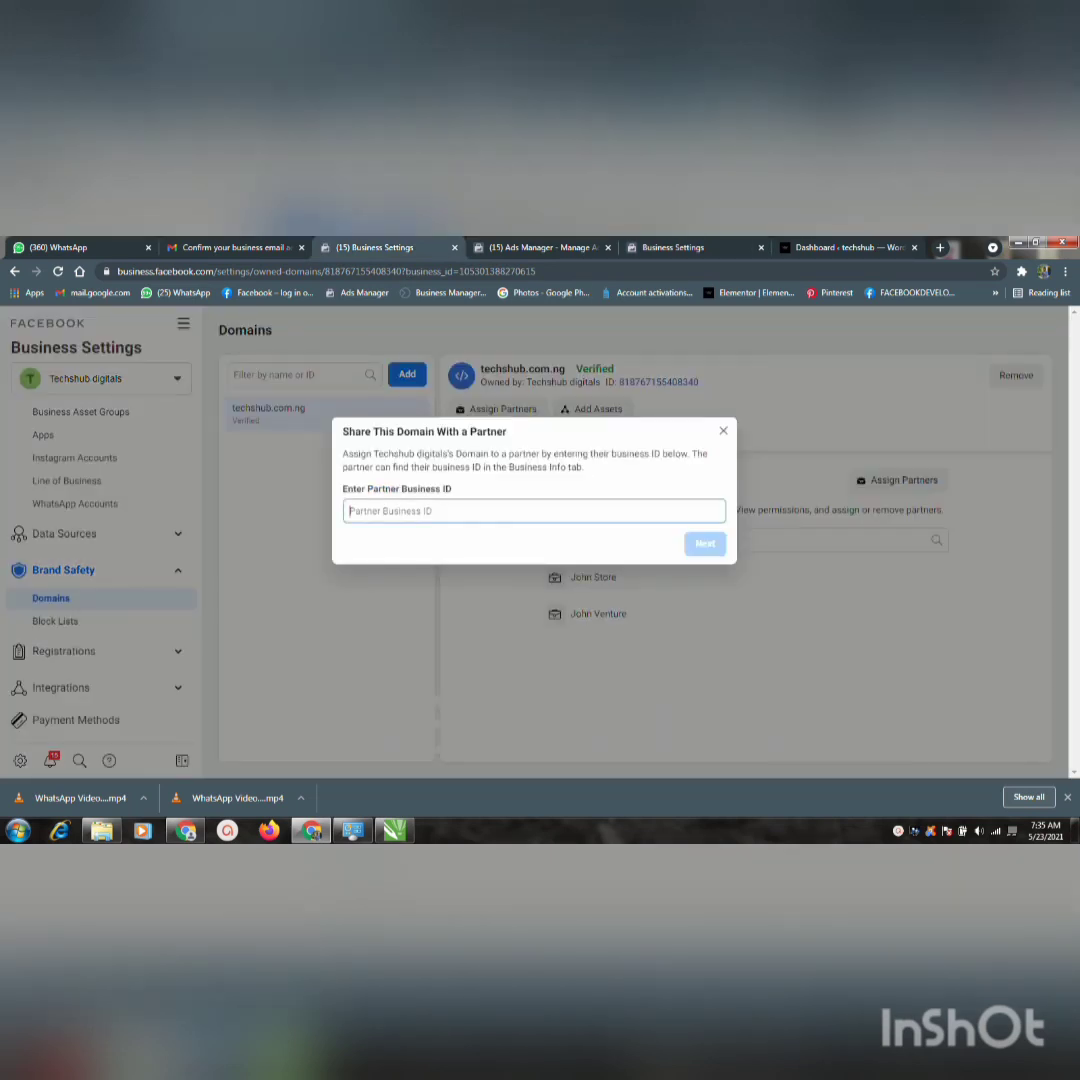
pyautogui.hotkey('ctrl', 'Tab')
pyautogui.hotkey('ctrl', 'Tab')
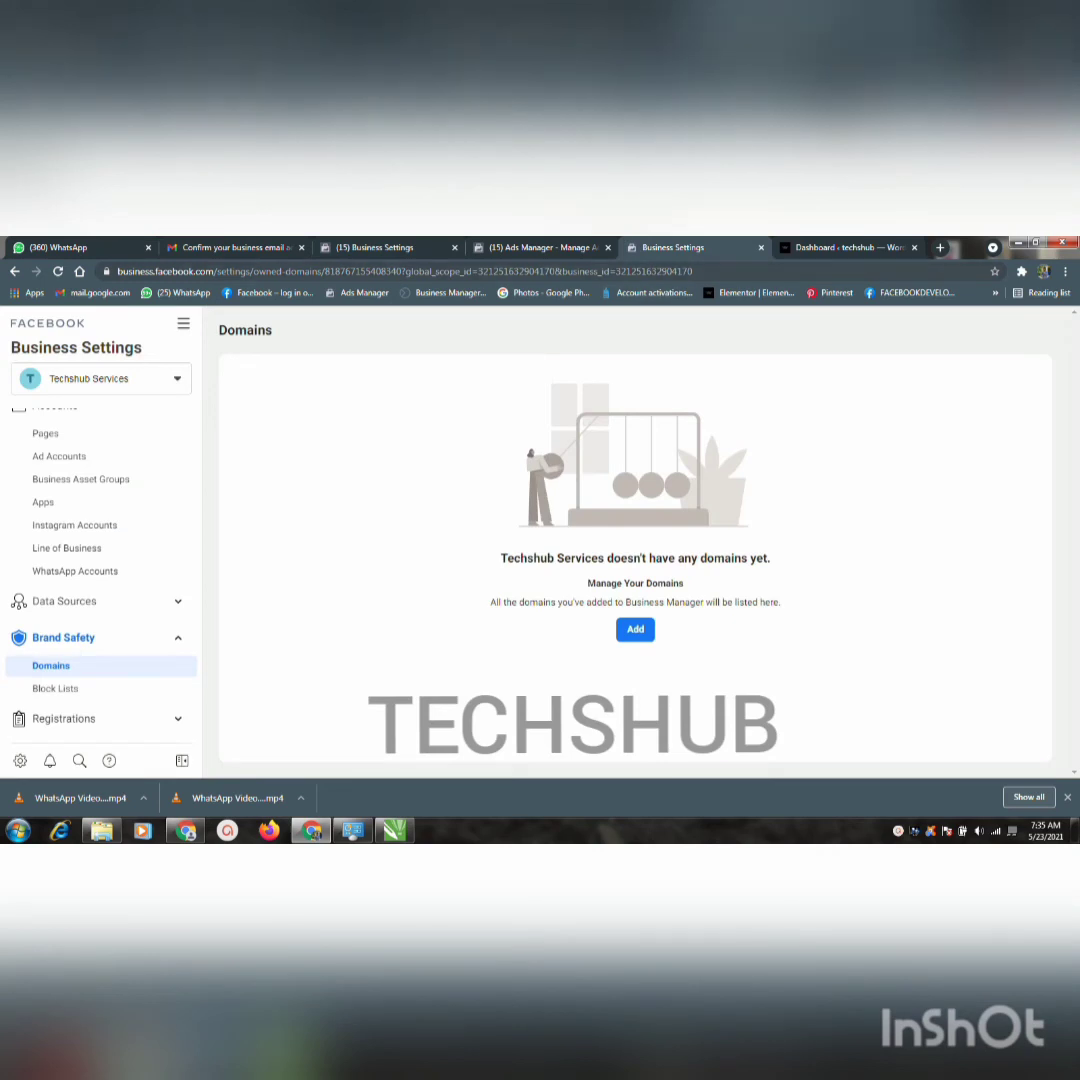
pyautogui.moveTo(692, 271); pyautogui.dragTo(617, 271)
pyautogui.hotkey('ctrl', 'c')
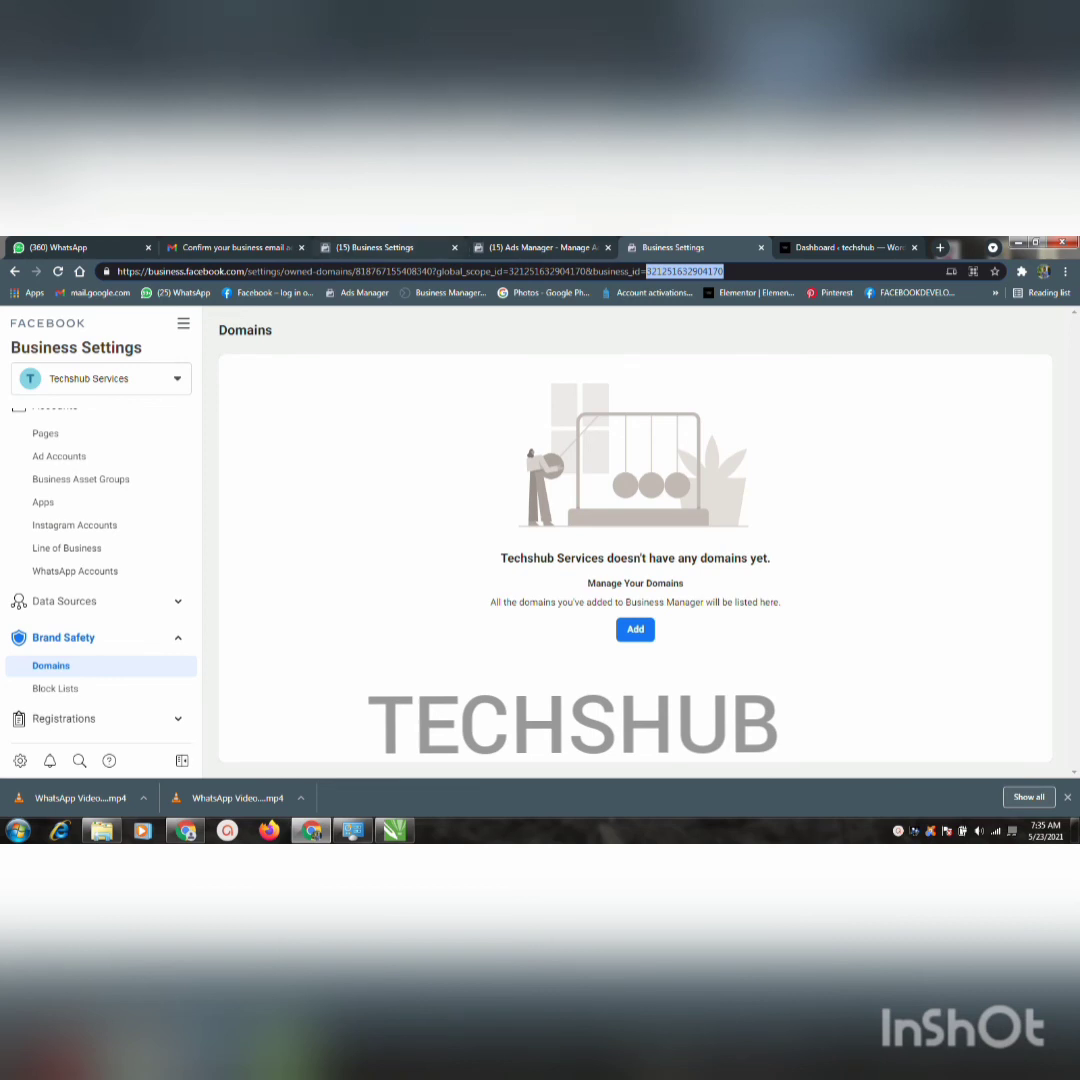
# Share techshub.com.ng with Techshub Services by pasting its business ID as the partner business ID, and reload the Techshub Services Domains page
pyautogui.hotkey('ctrl', 'shift', 'Tab')
pyautogui.hotkey('ctrl', 'shift', 'Tab')
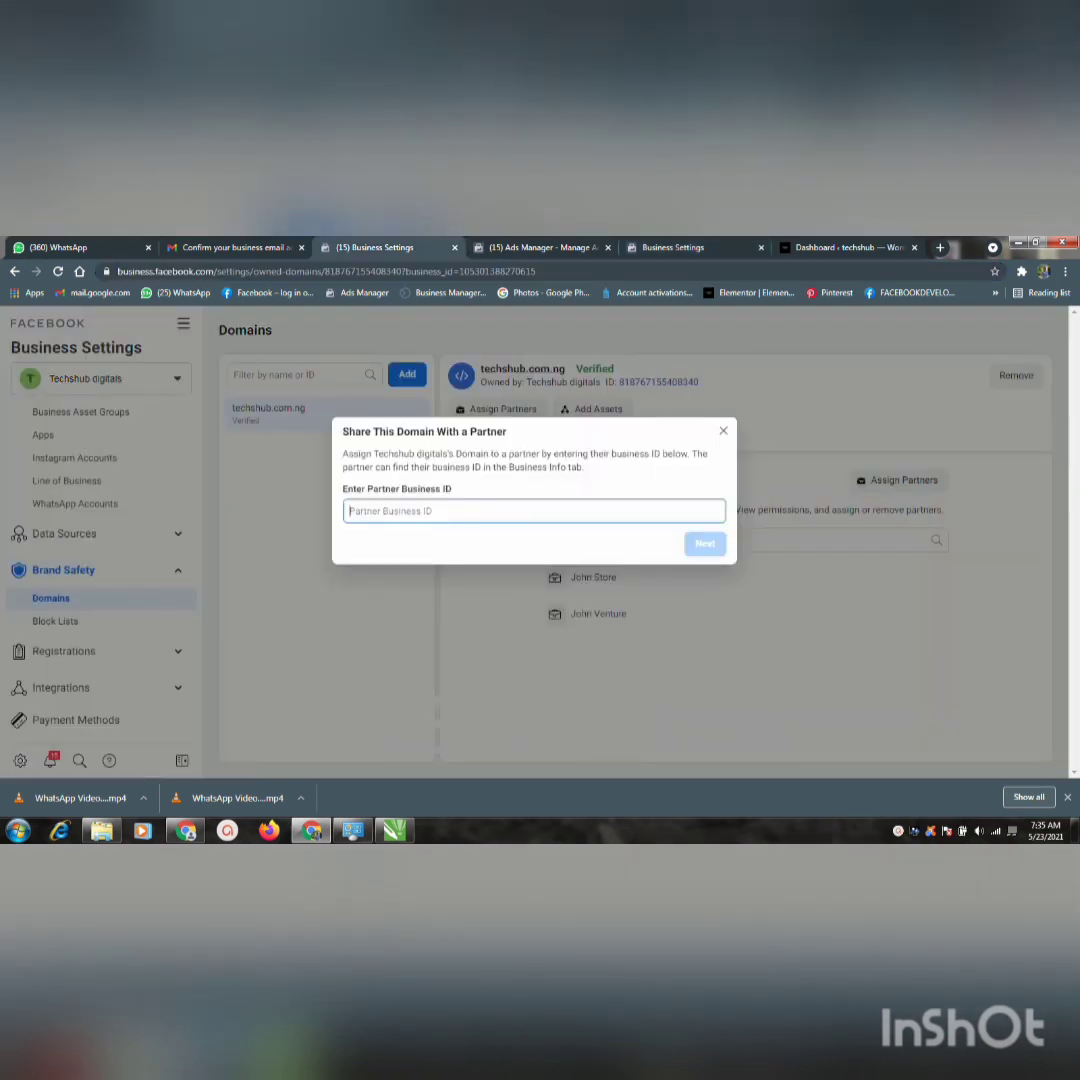
pyautogui.hotkey('ctrl', 'v')
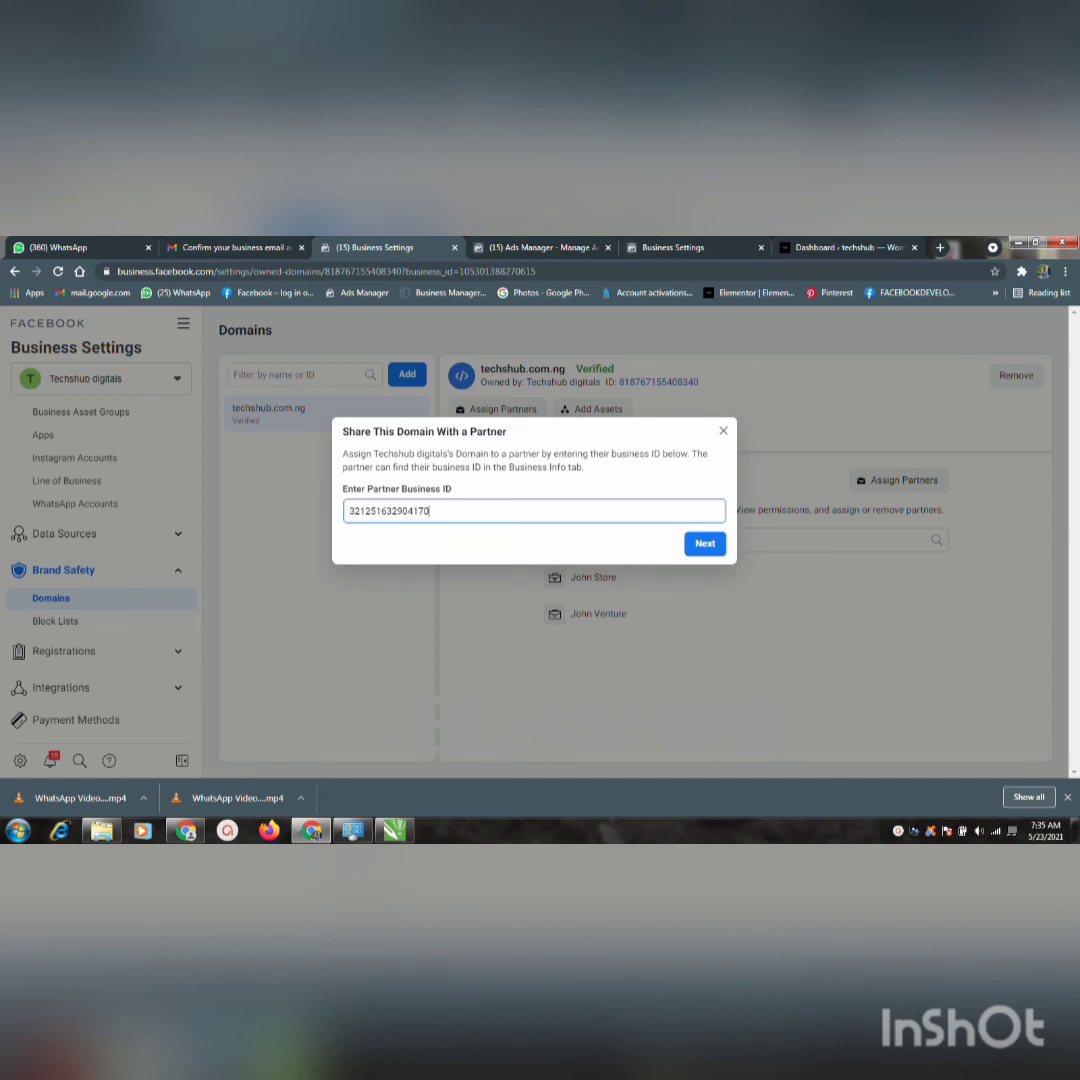
pyautogui.press('Return')
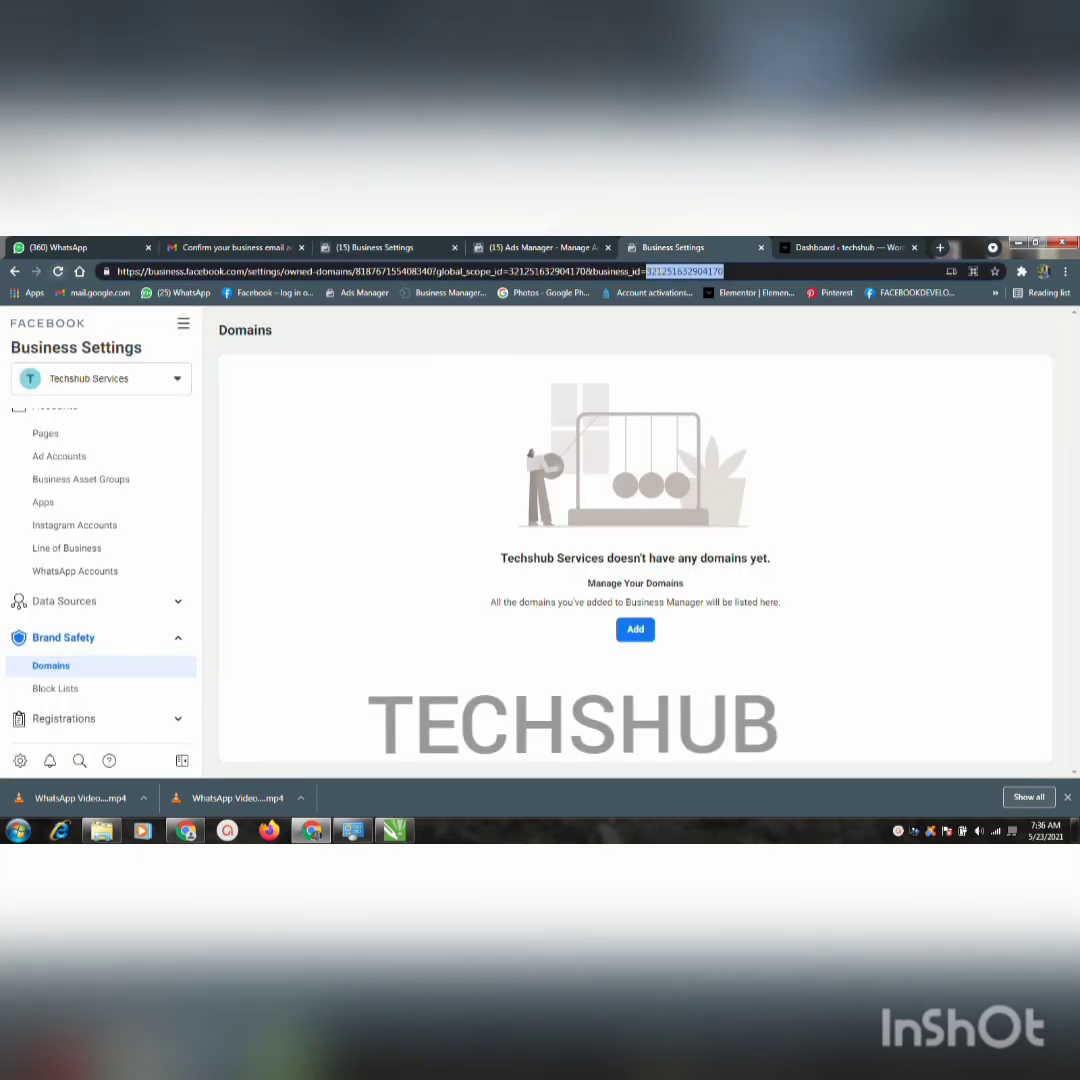
pyautogui.press('Return')
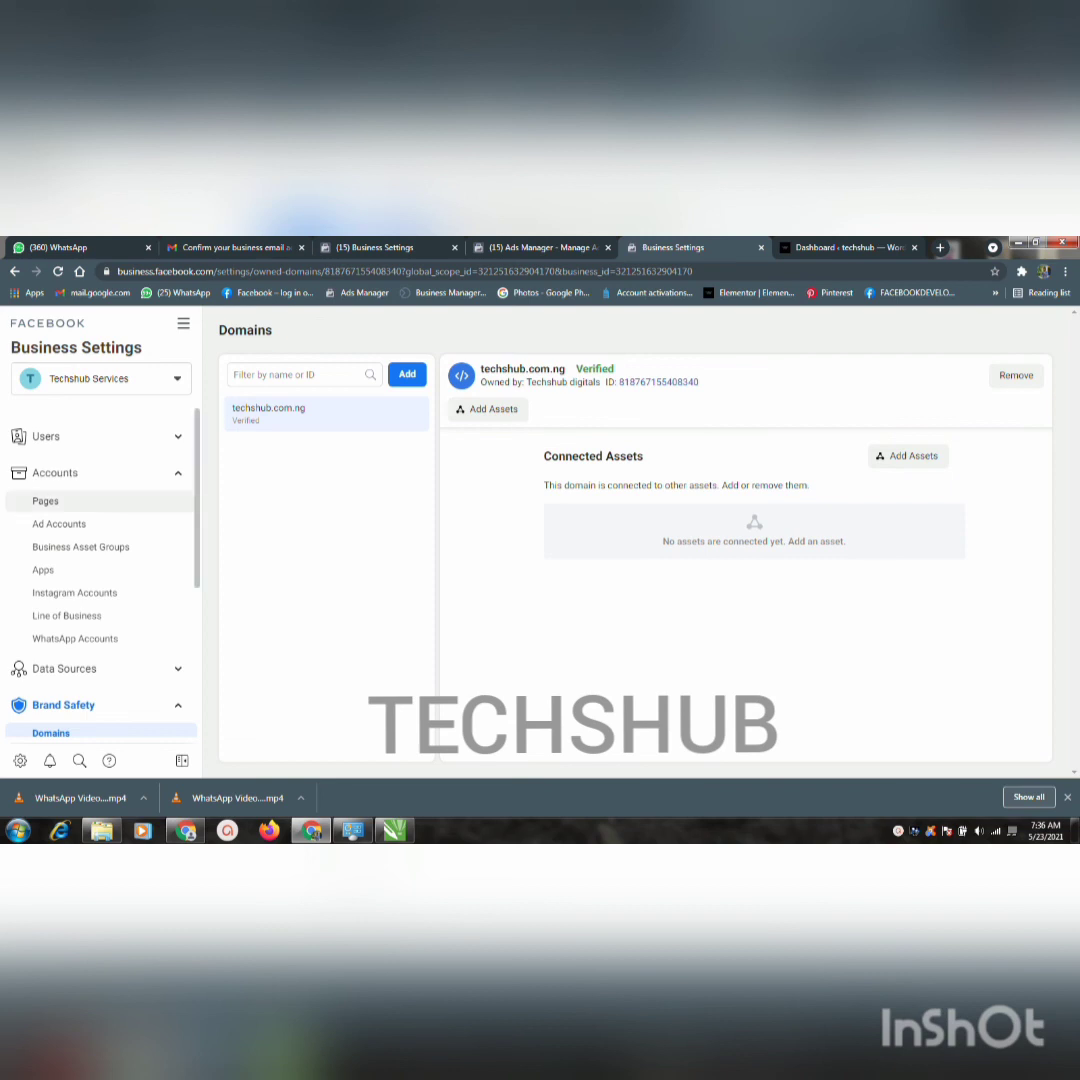
pyautogui.scroll(-5, 100, 540)
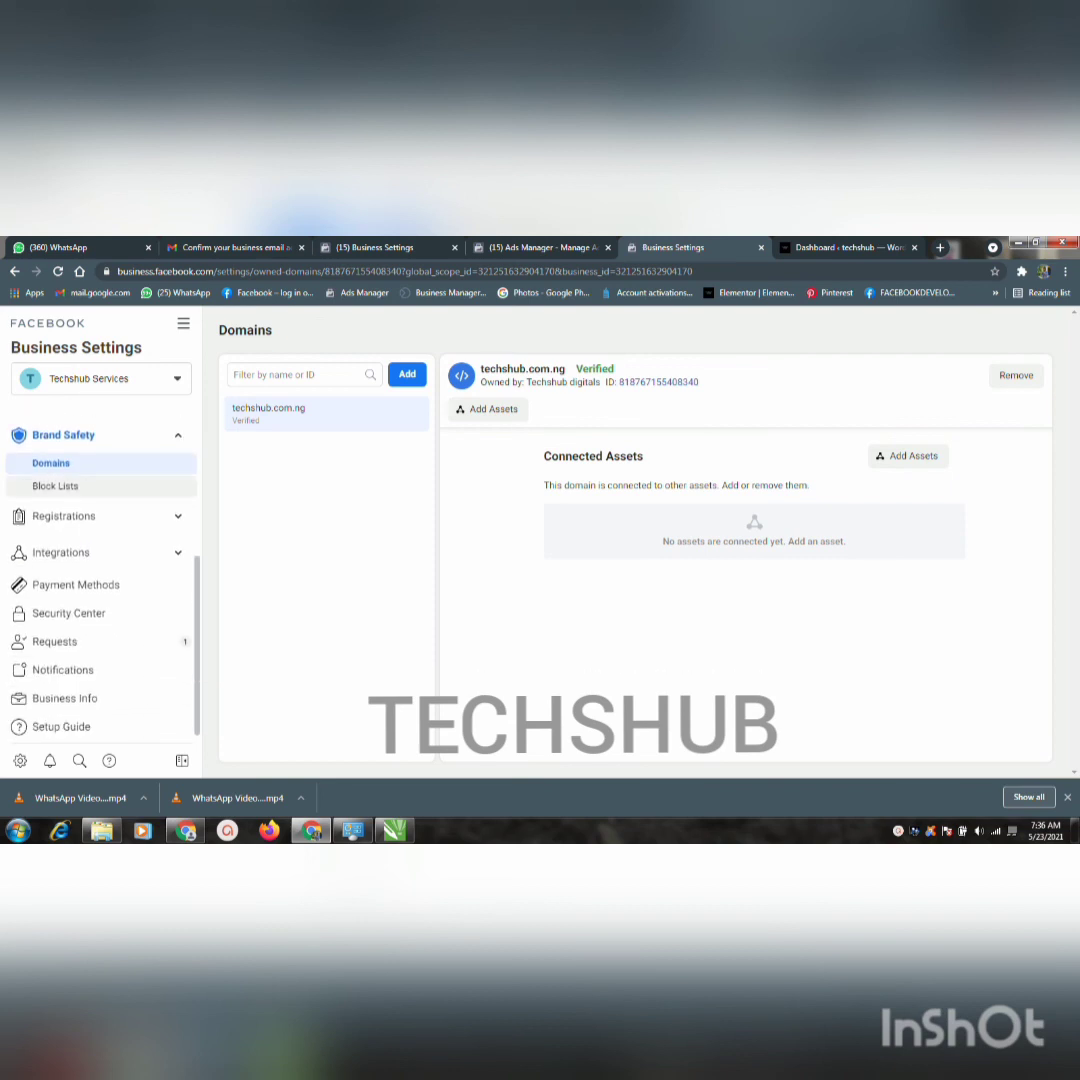